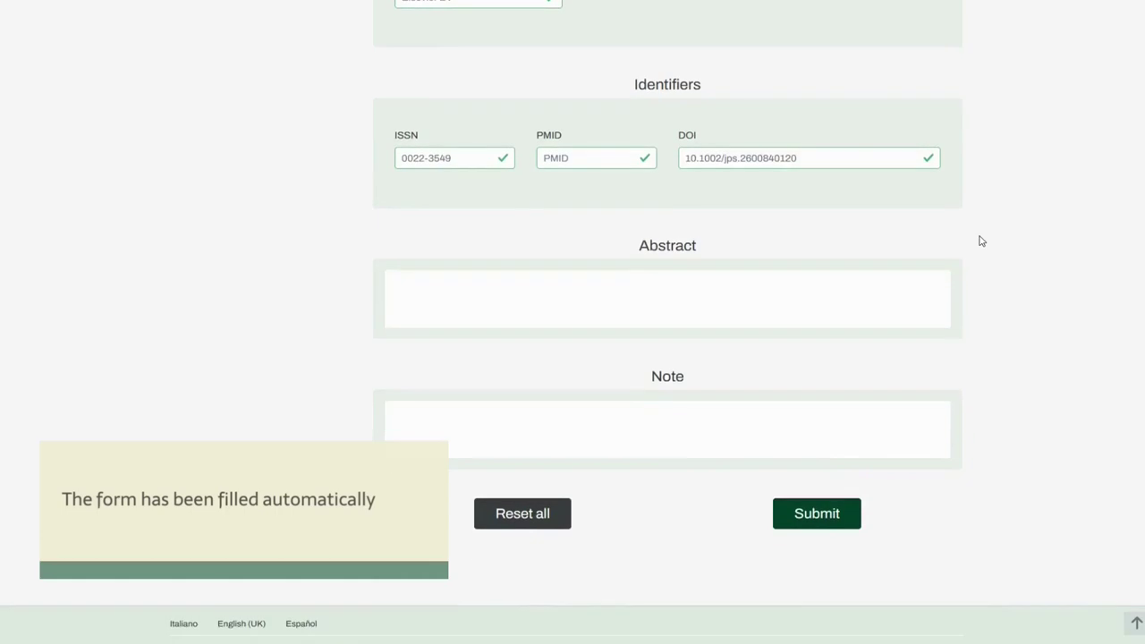
# Step: Submit the completed borrowing request form and start requesting the pending Minerva chirurgica article from another library
pyautogui.click(817, 527)
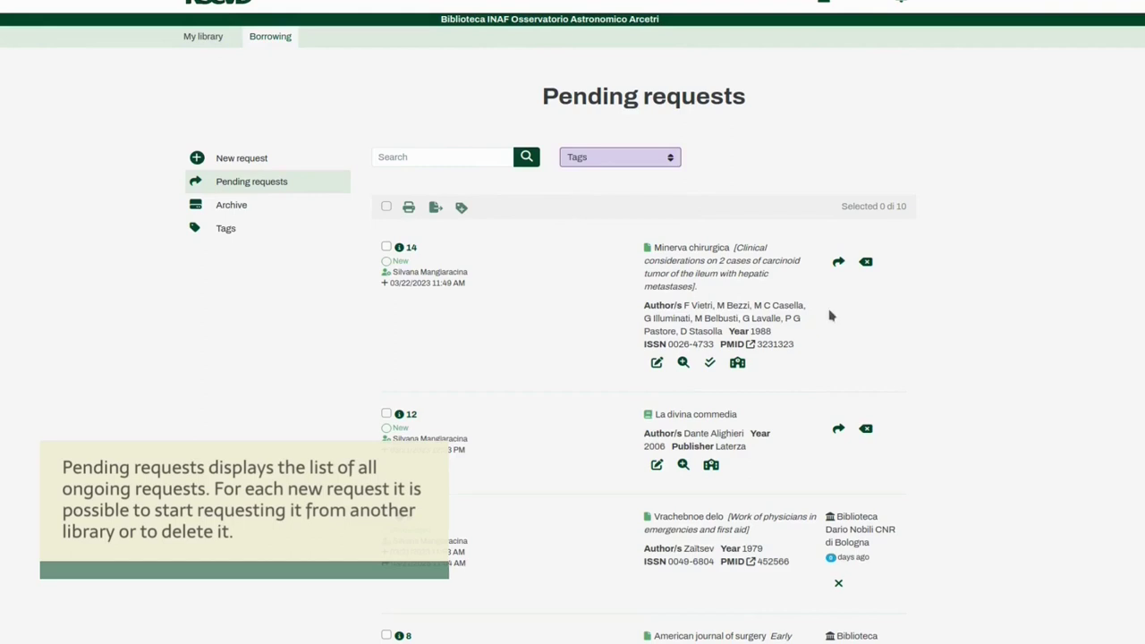
pyautogui.click(838, 262)
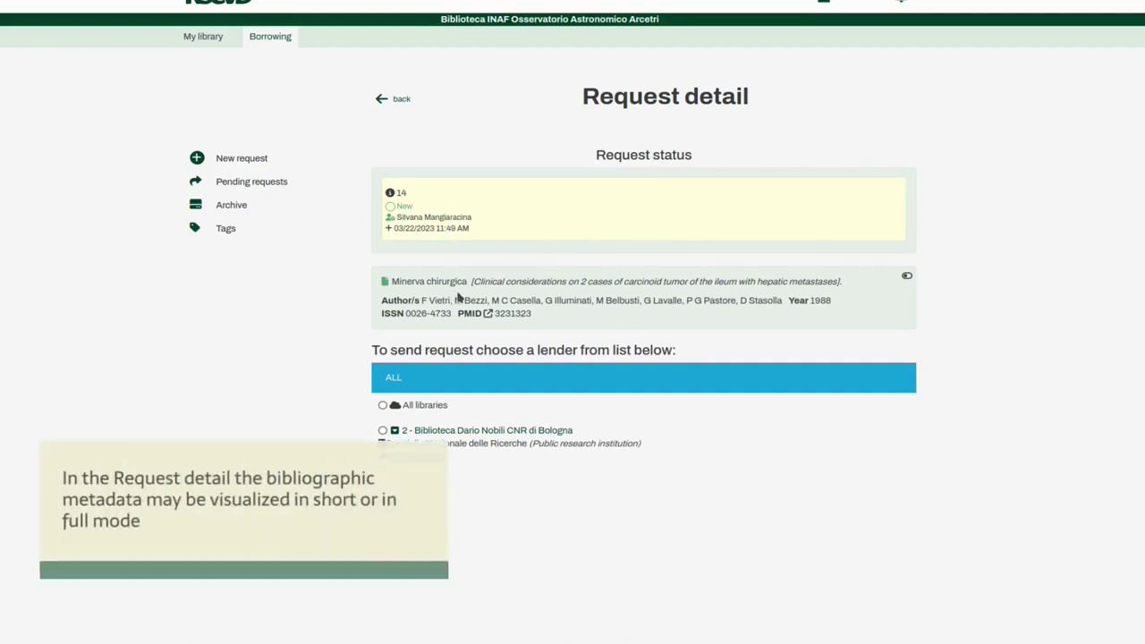
# Step: Review the full bibliographic metadata of the Minerva chirurgica request and return to the short view
pyautogui.click(907, 279)
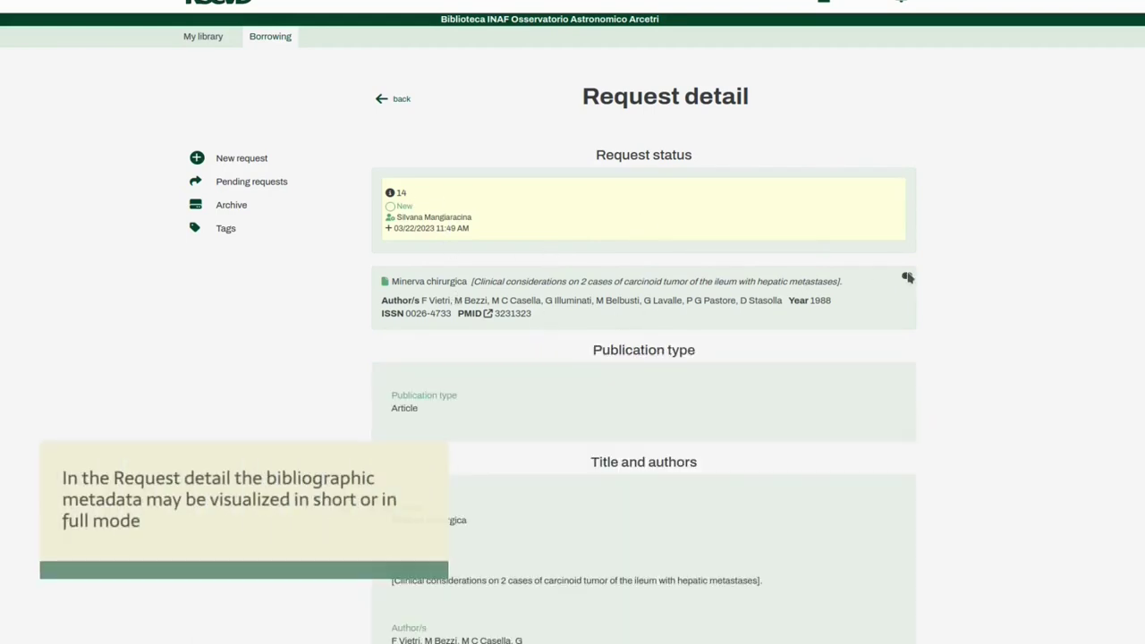
pyautogui.scroll(-10, 907, 307)
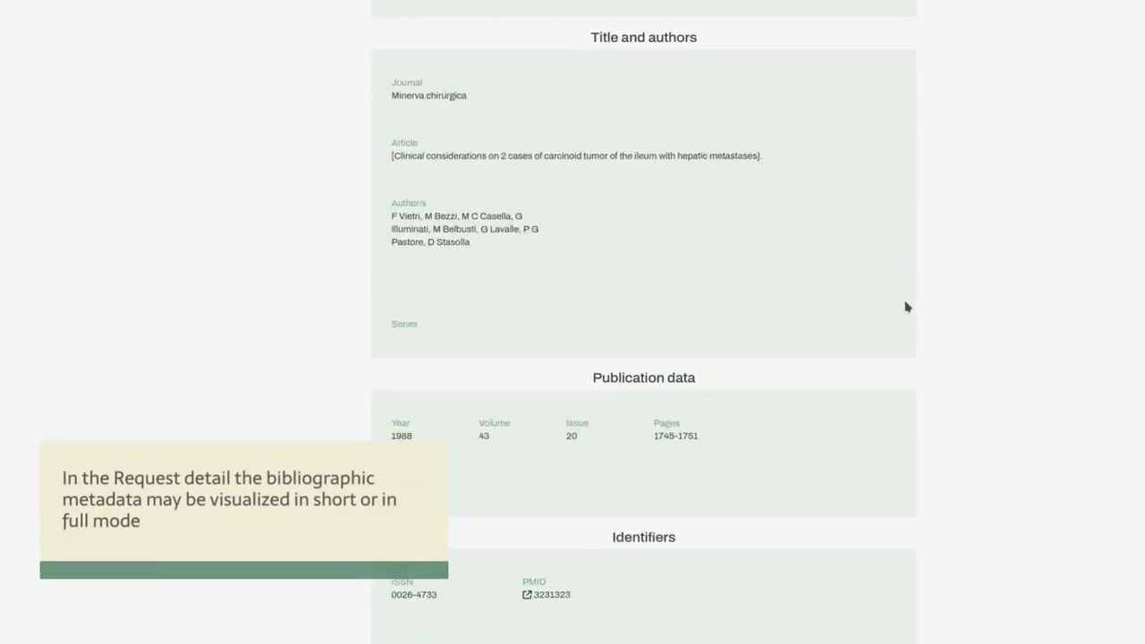
pyautogui.scroll(12, 906, 306)
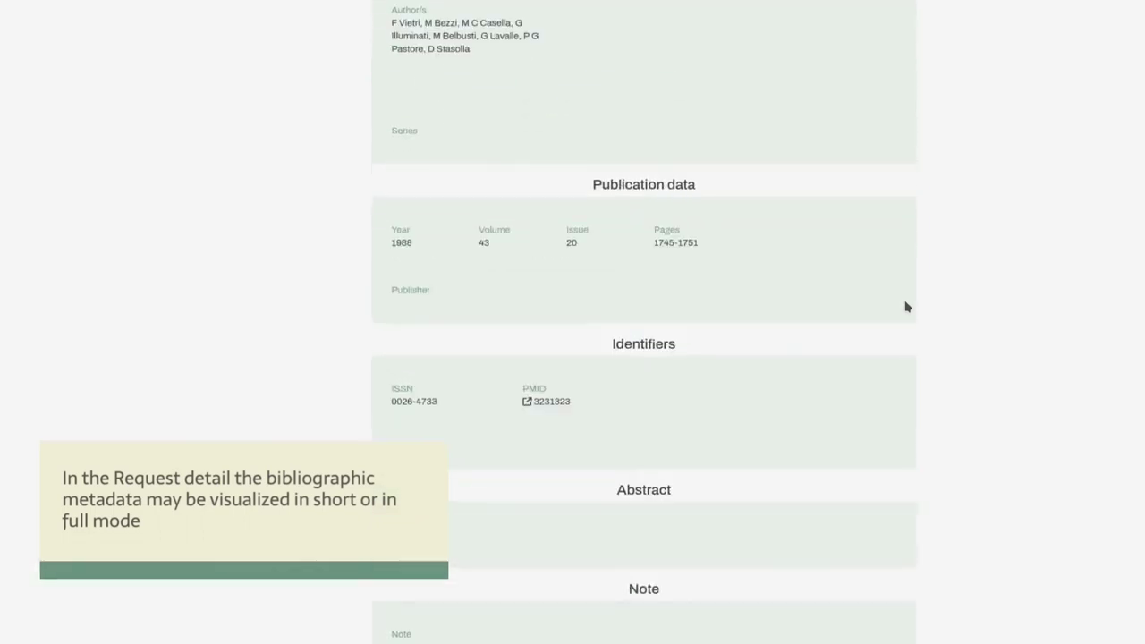
pyautogui.click(908, 278)
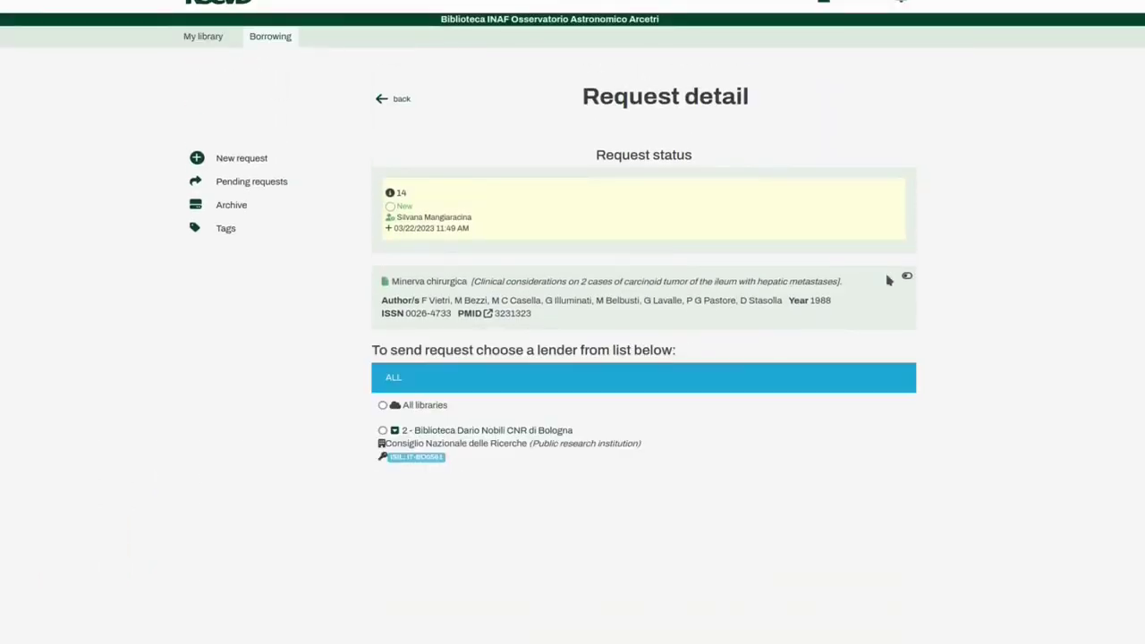
# Step: Check the library details of Biblioteca Dario Nobili CNR di Bologna and select it as the lender
pyautogui.scroll(-1, 816, 294)
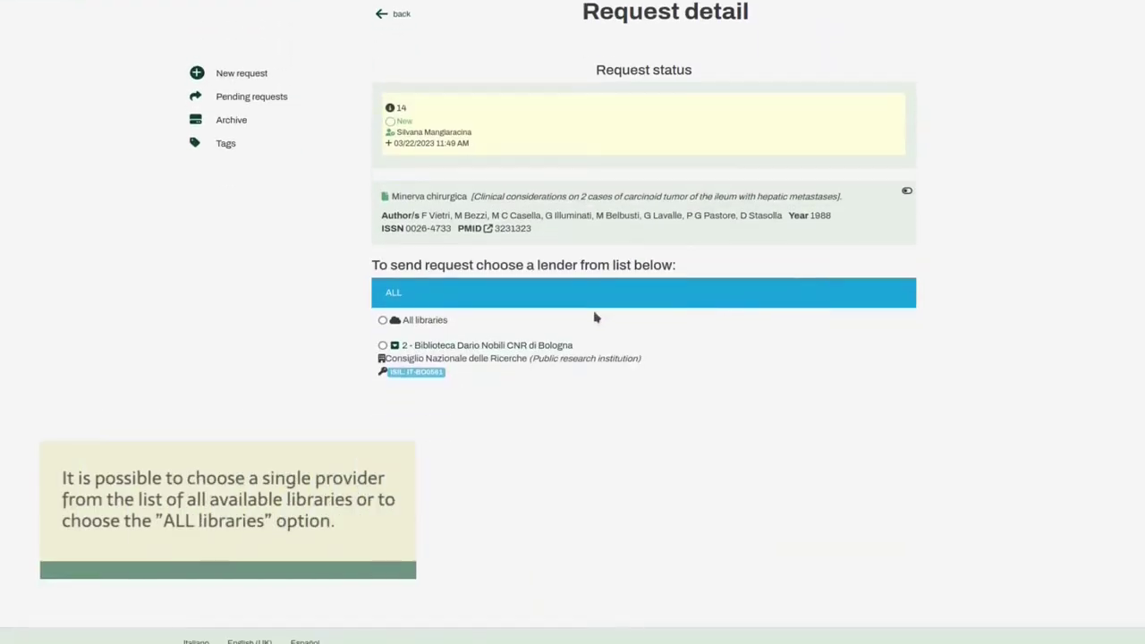
pyautogui.click(397, 348)
pyautogui.click(396, 347)
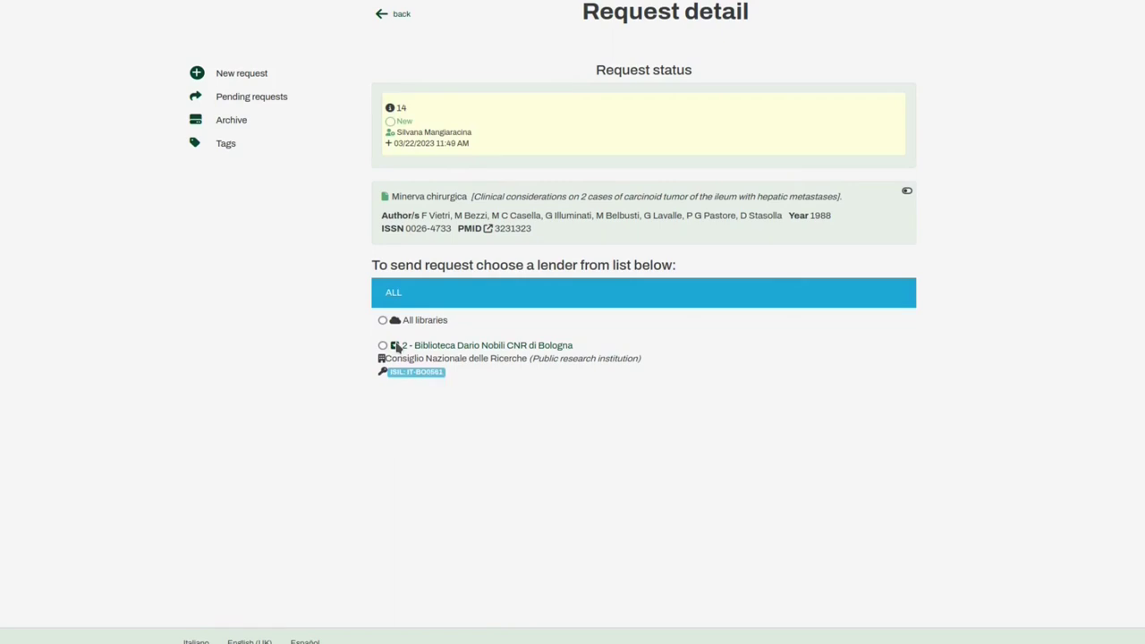
pyautogui.click(383, 346)
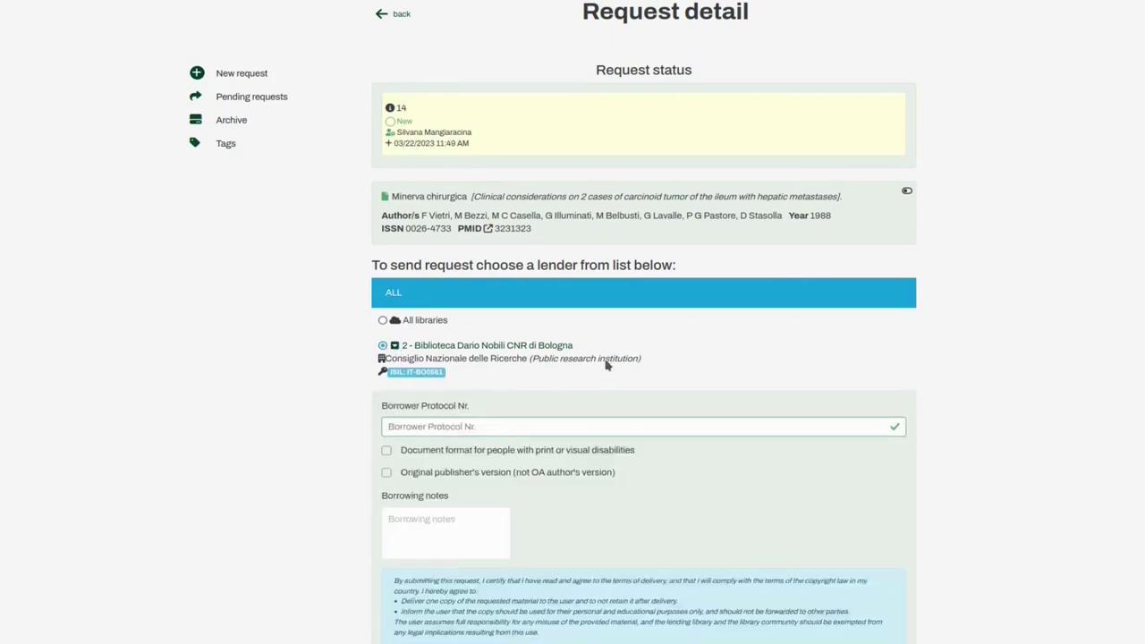
# Step: Send the request to the selected lender with a borrower protocol number and the borrowing note "it's urgent!"
pyautogui.click(448, 427)
pyautogui.write('32231233')
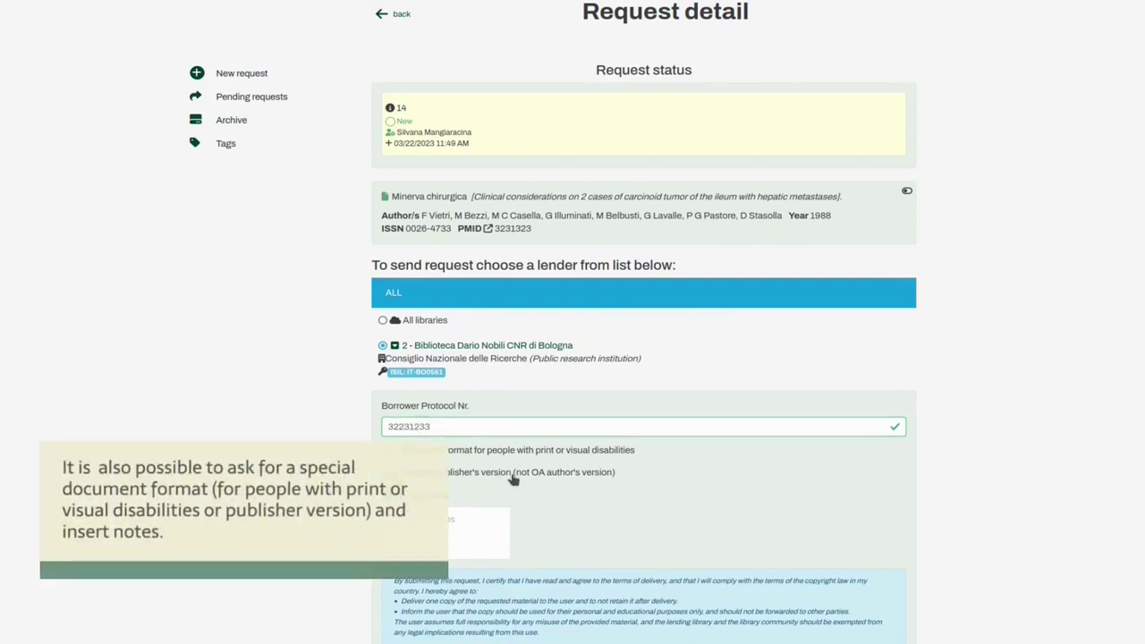
pyautogui.scroll(-1, 510, 478)
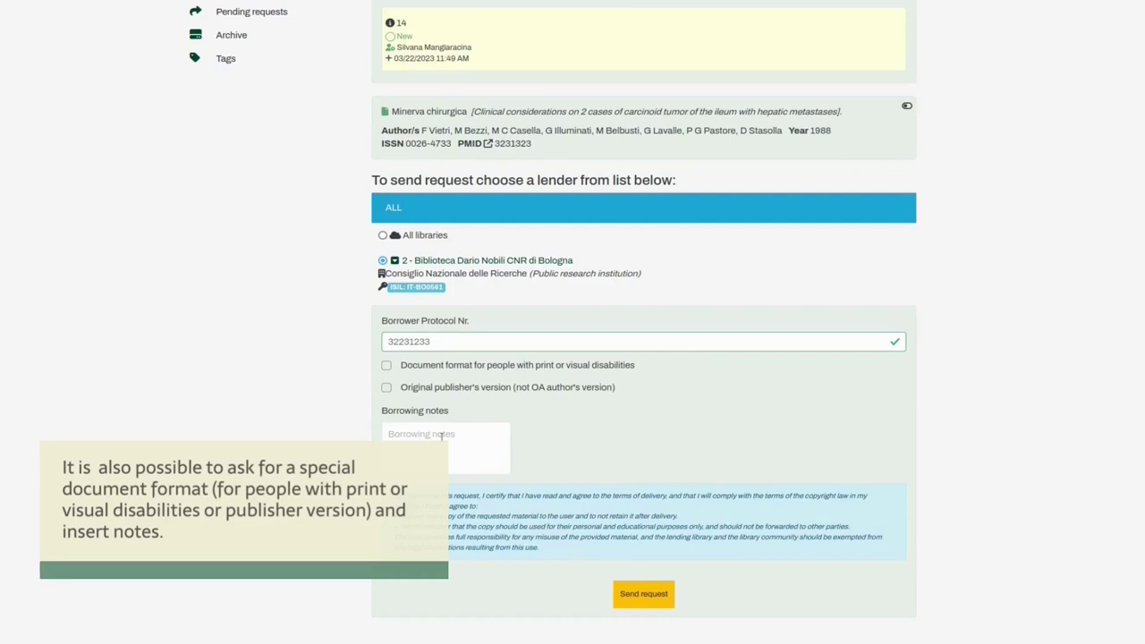
pyautogui.click(443, 435)
pyautogui.write("it's urgent!")
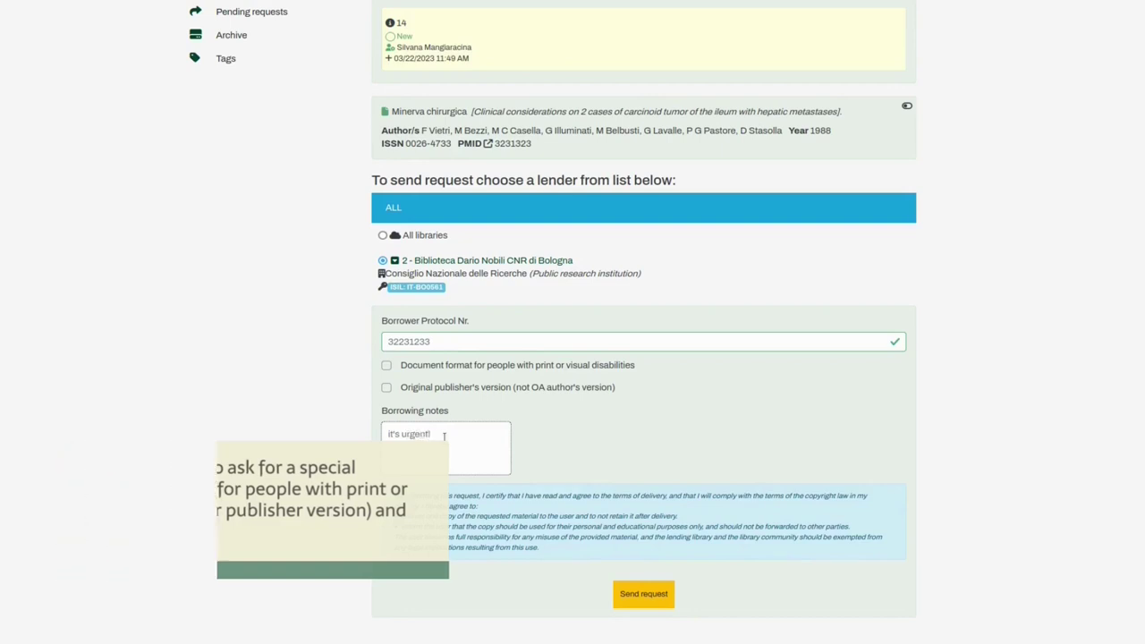
pyautogui.scroll(-2, 652, 440)
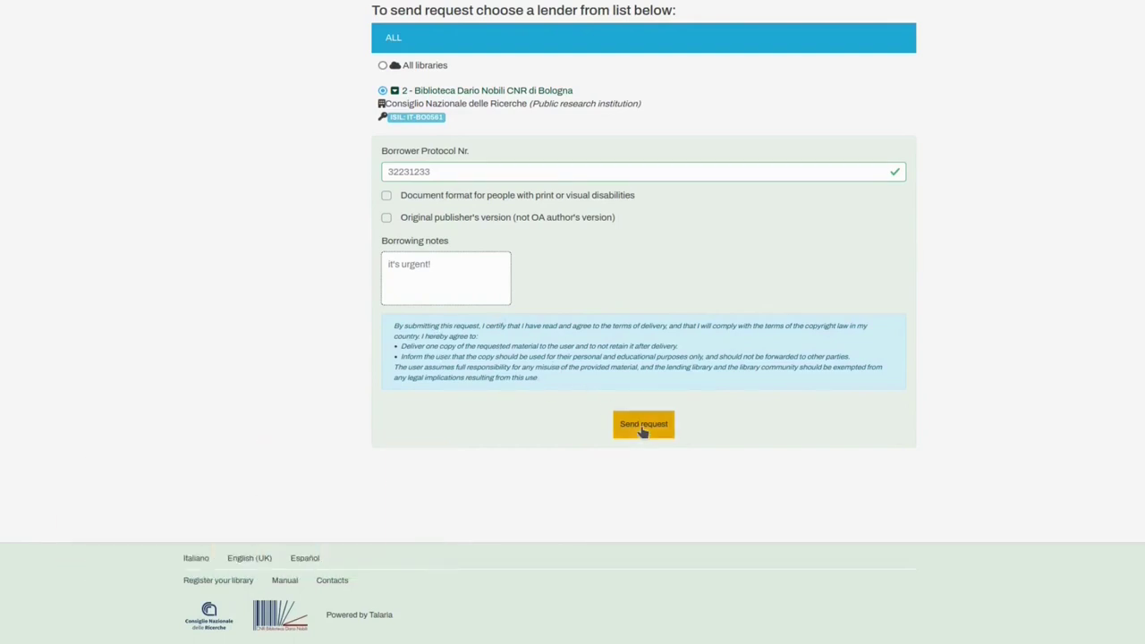
pyautogui.click(644, 425)
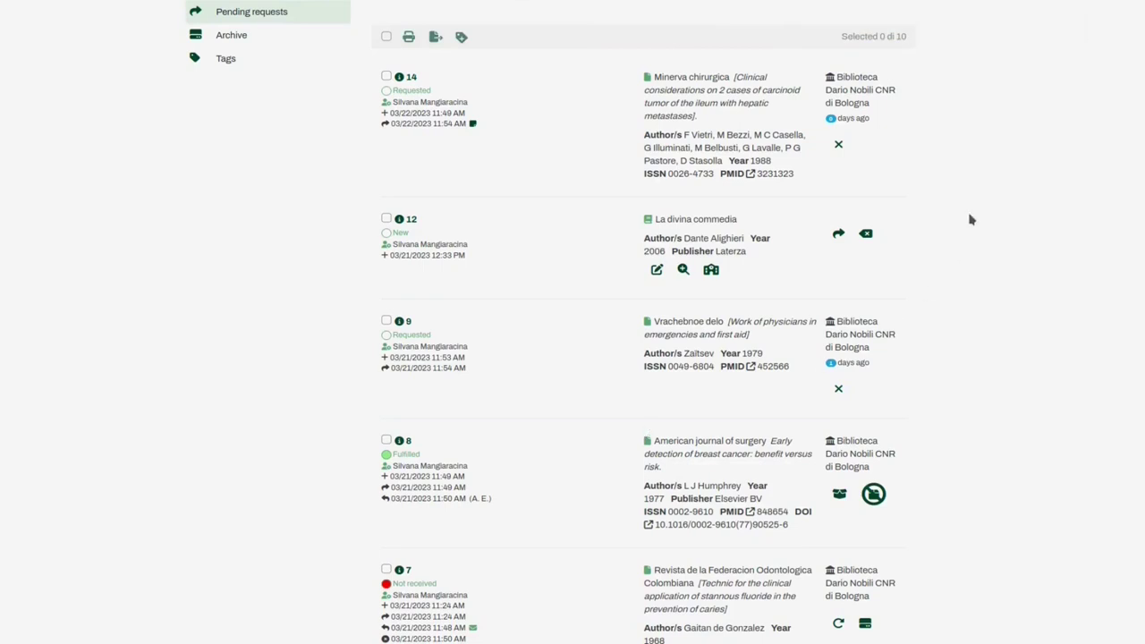
pyautogui.scroll(2, 680, 209)
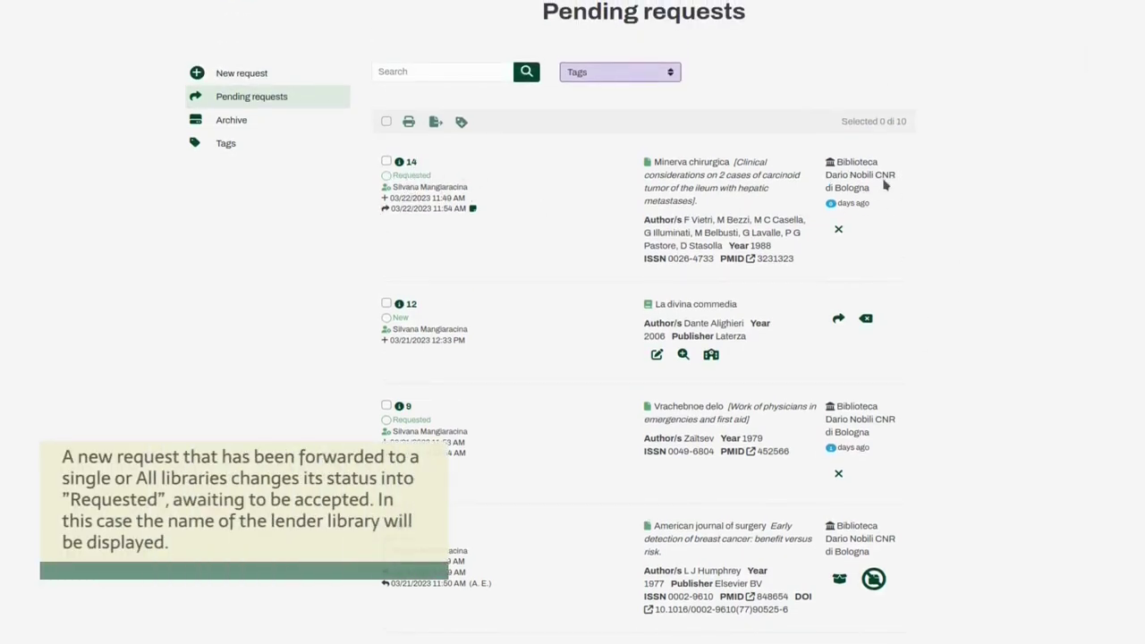
pyautogui.scroll(2, 961, 194)
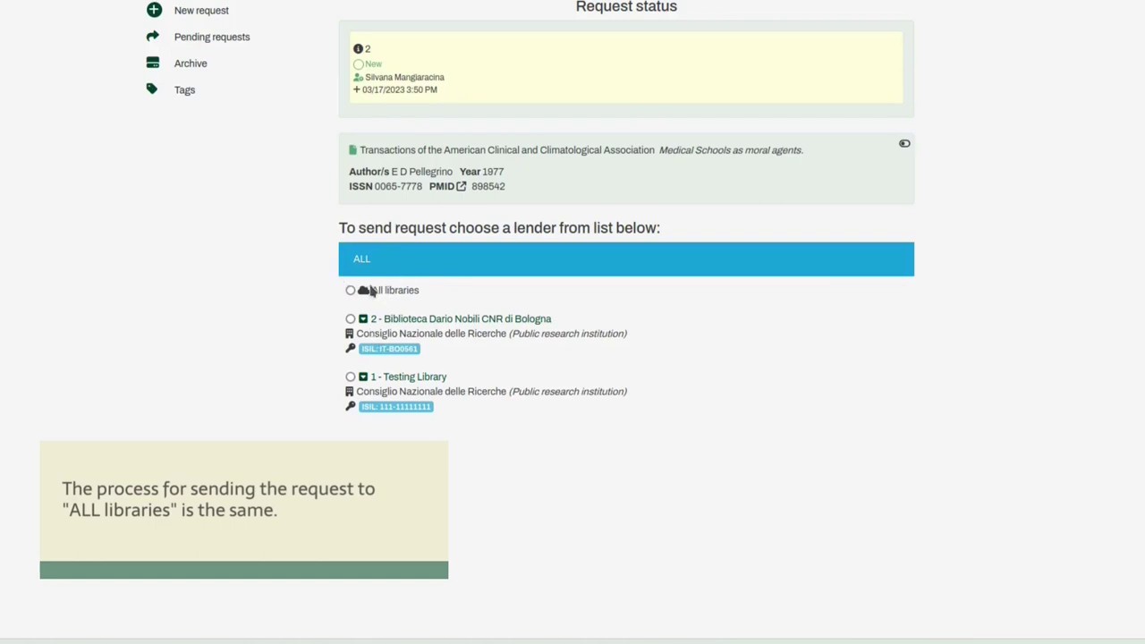
# Step: Choose All libraries as lender for the "Medical Schools as moral agents" article, read the alert and send the request
pyautogui.click(350, 291)
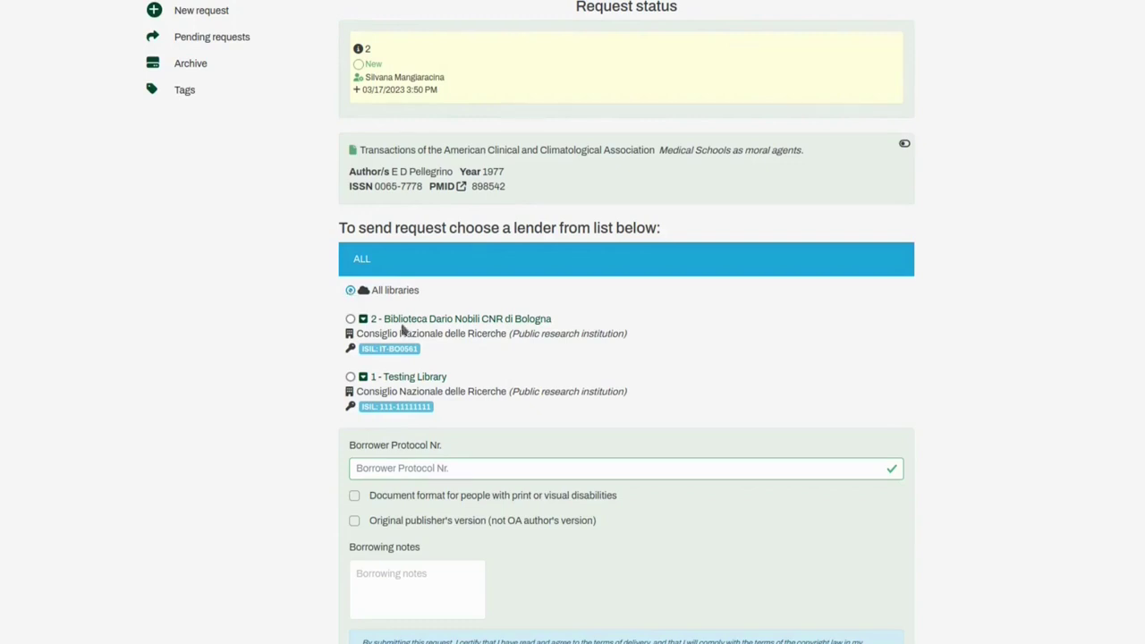
pyautogui.scroll(-1, 543, 383)
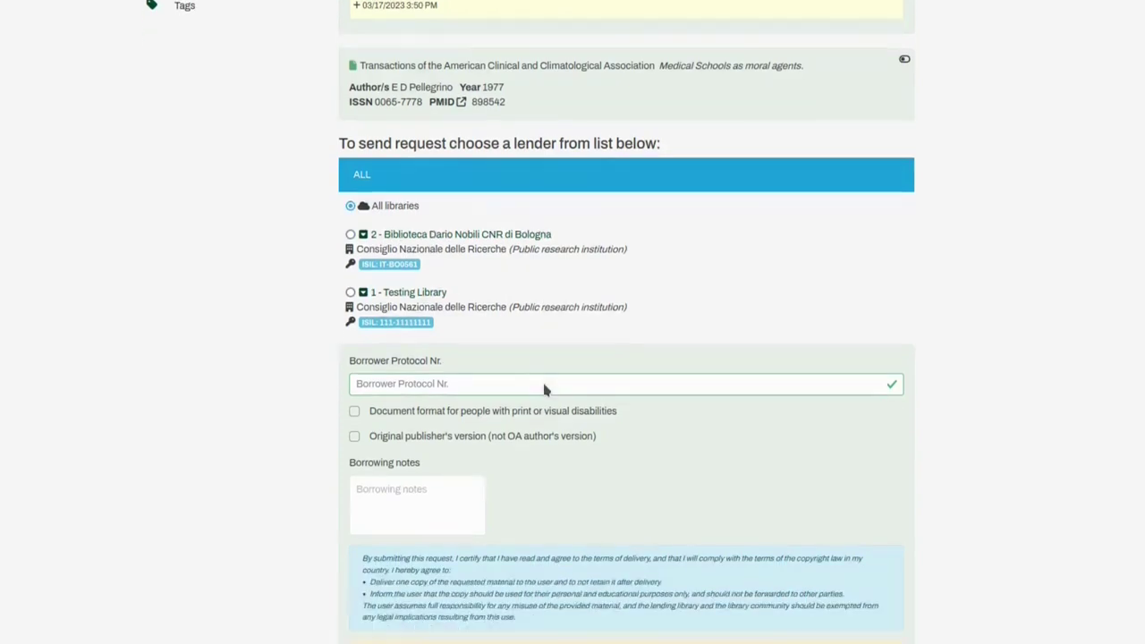
pyautogui.scroll(-1, 544, 389)
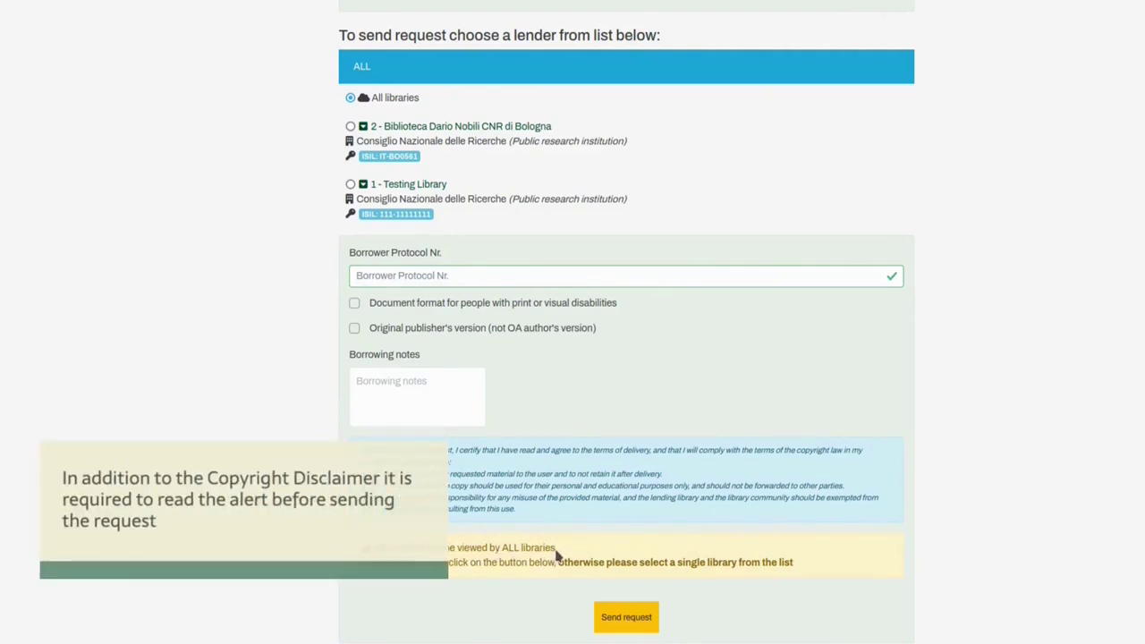
pyautogui.moveTo(558, 555); pyautogui.dragTo(371, 551)
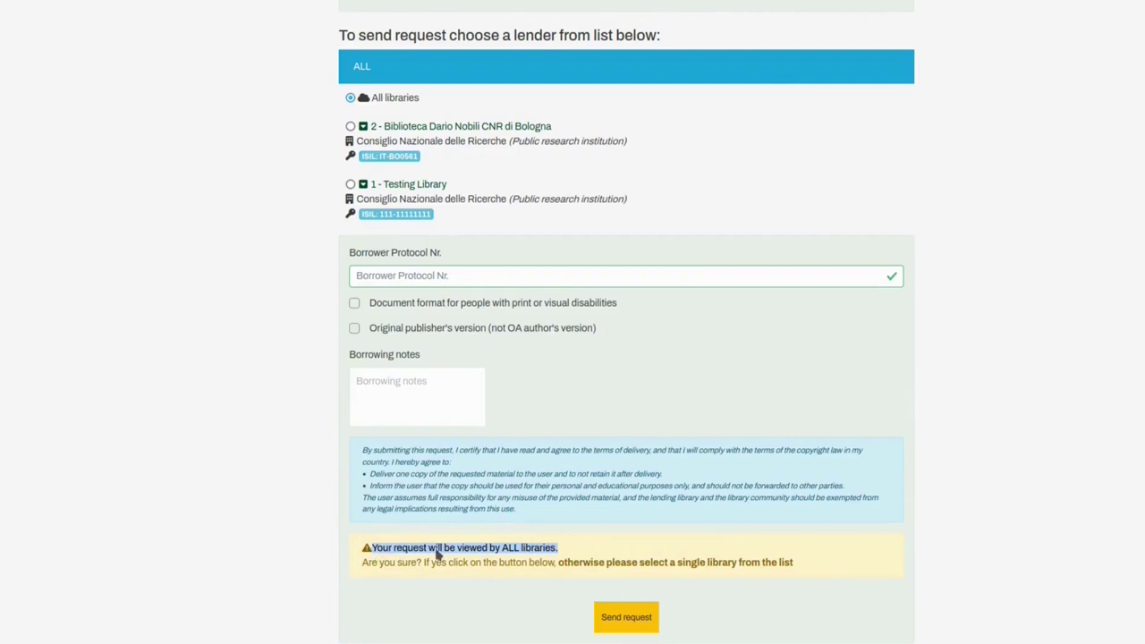
pyautogui.click(562, 555)
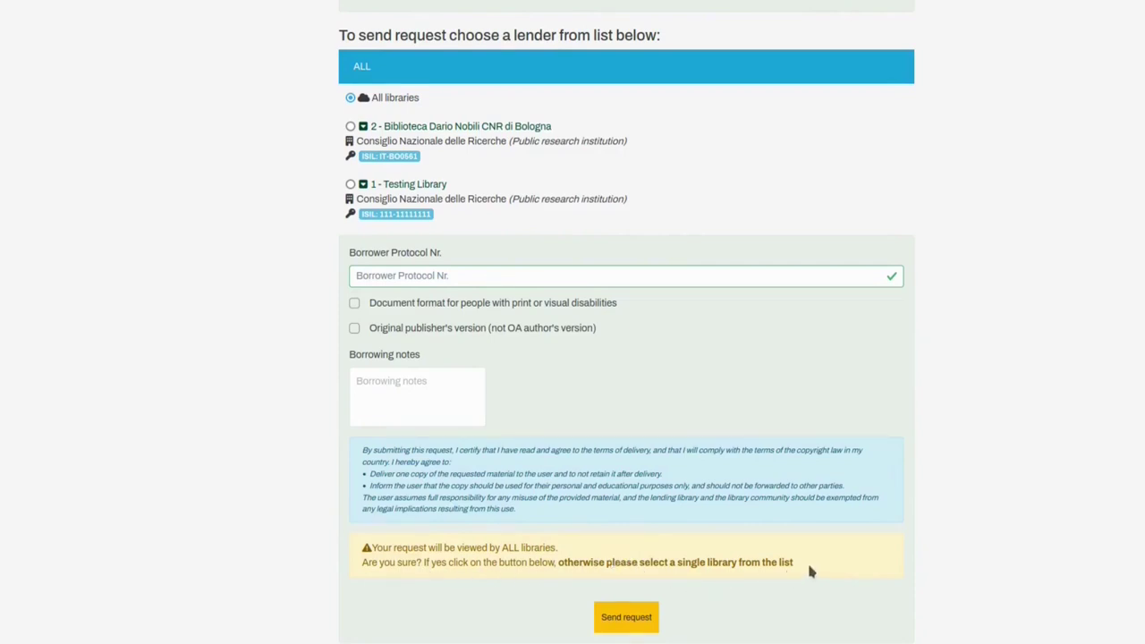
pyautogui.click(634, 616)
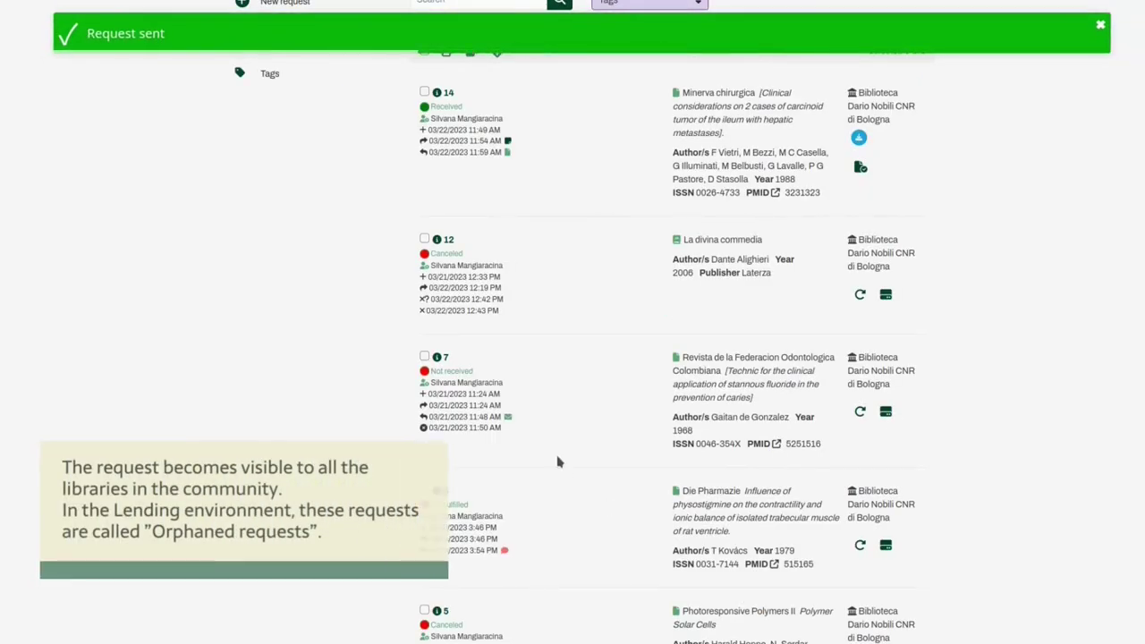
pyautogui.scroll(1, 560, 463)
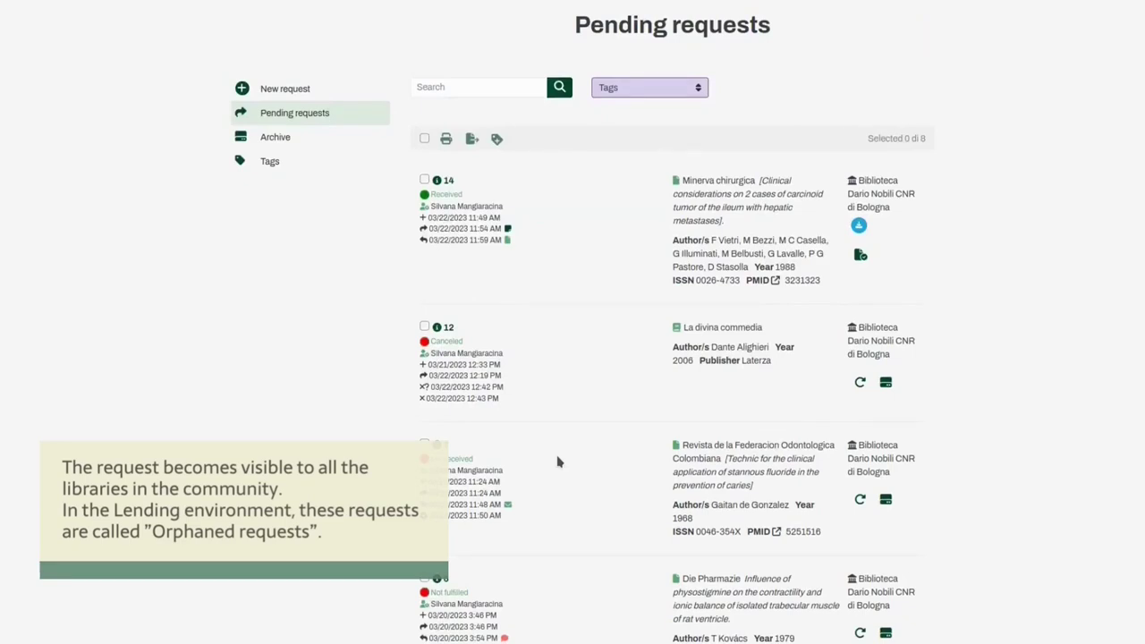
pyautogui.scroll(-1, 557, 462)
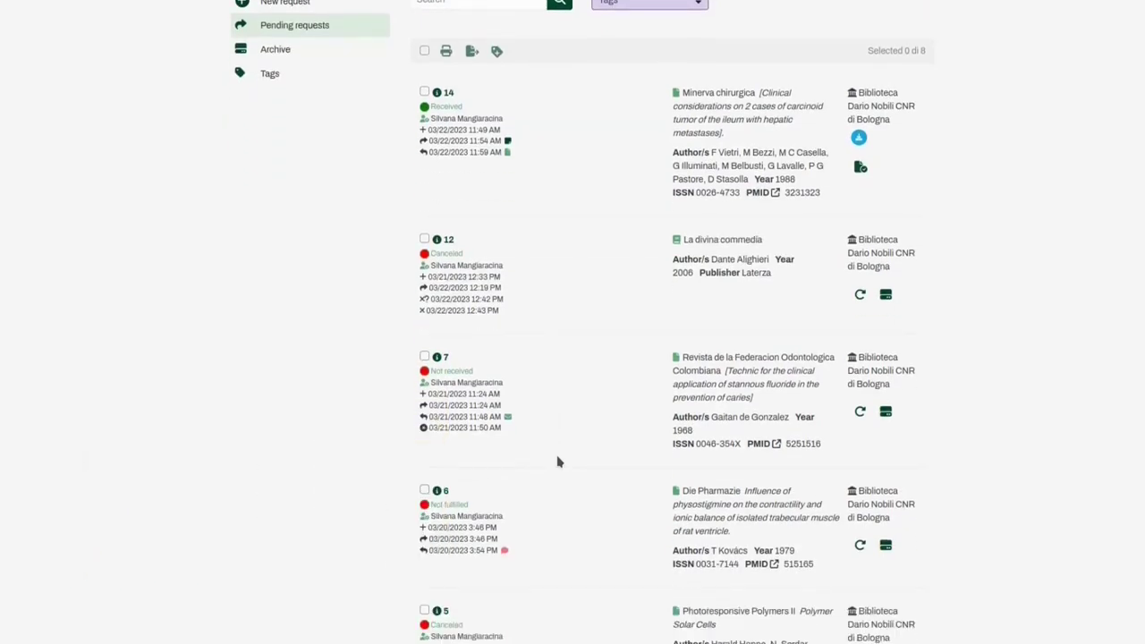
pyautogui.scroll(-1, 557, 462)
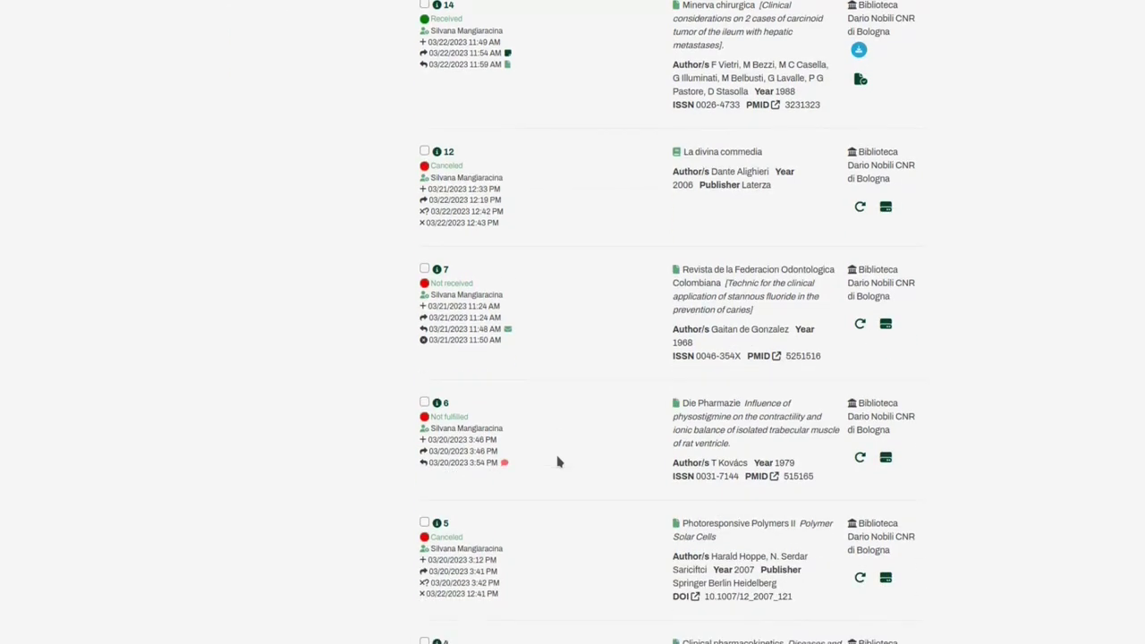
pyautogui.scroll(-4, 558, 462)
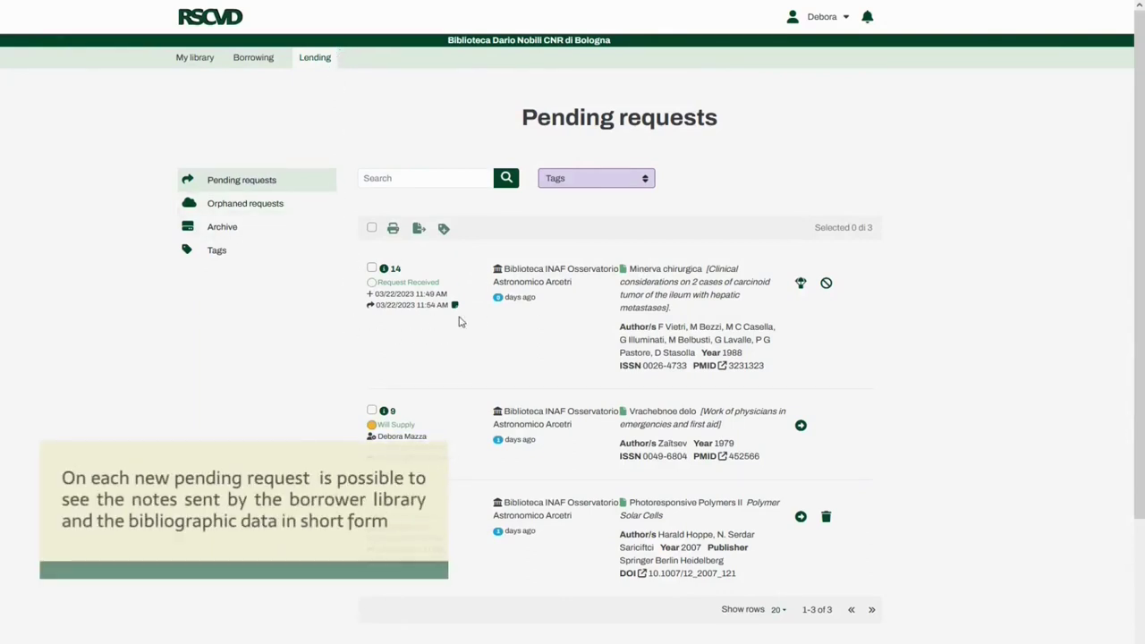
# Step: Accept the Minerva chirurgica lending request from Biblioteca INAF Osservatorio Astronomico Arcetri and open its request detail
pyautogui.moveTo(457, 308)
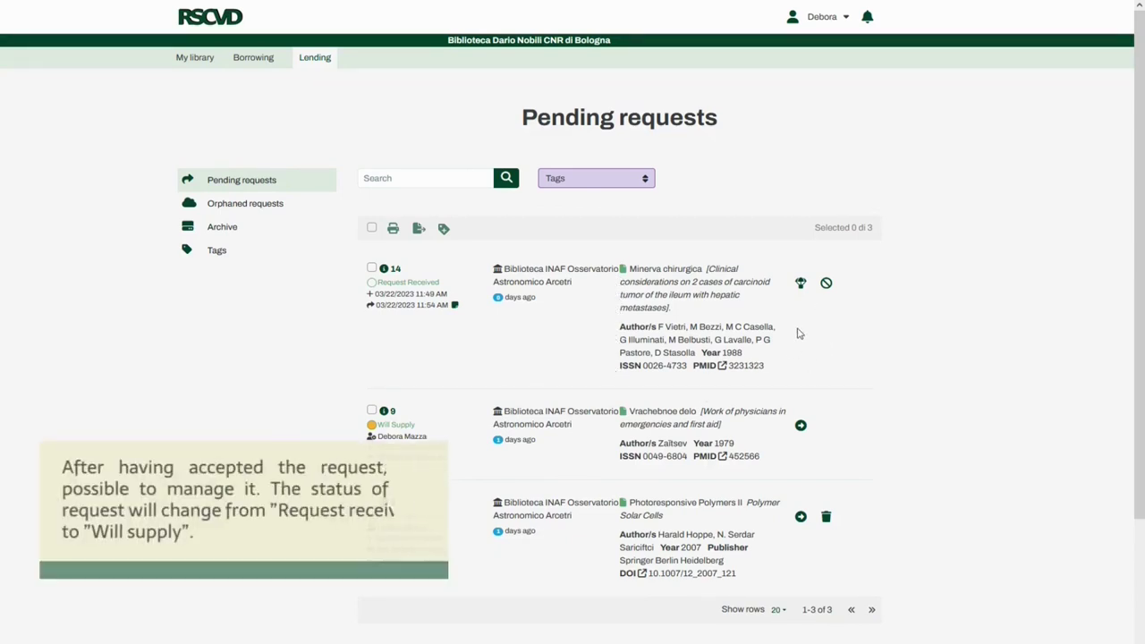
pyautogui.click(802, 285)
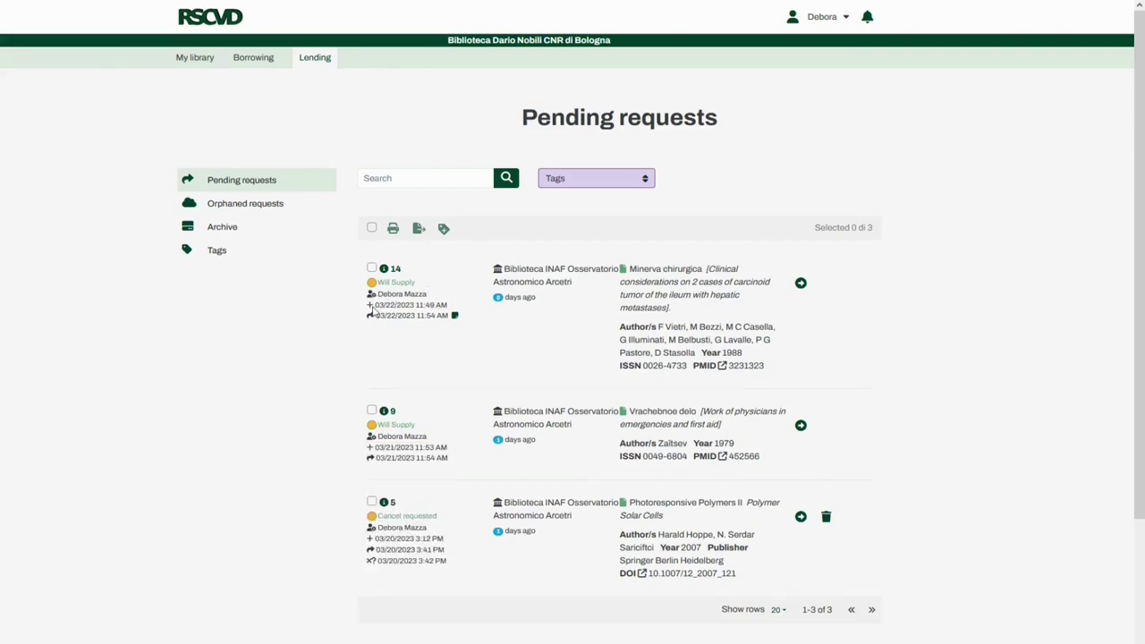
pyautogui.click(800, 285)
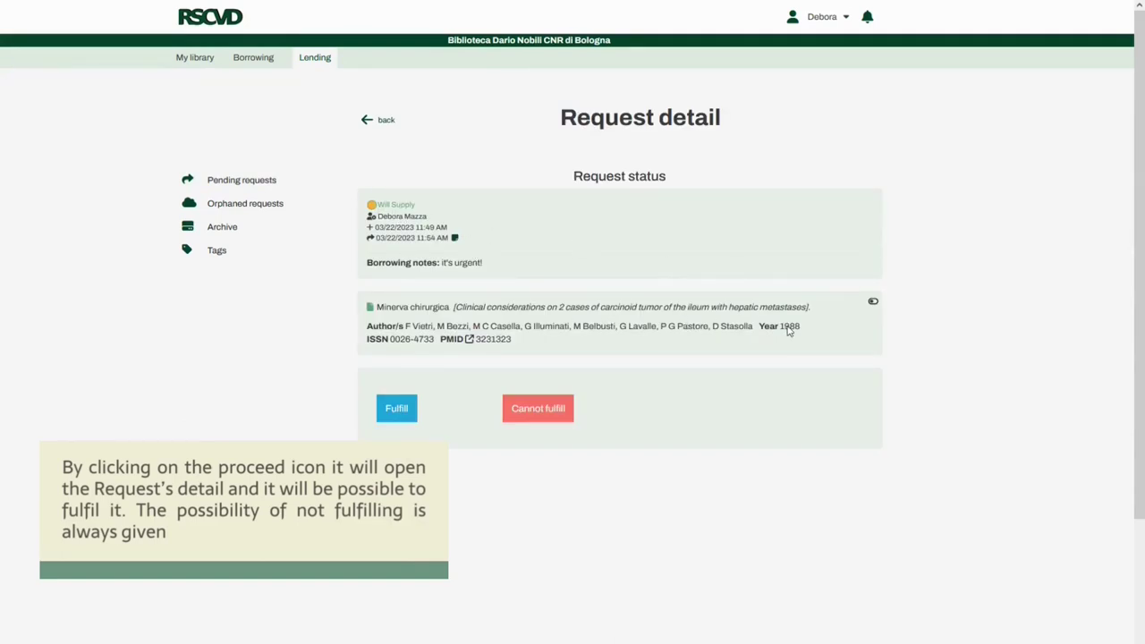
# Step: Examine the unfill reasons offered for a request that cannot be fulfilled, without choosing one
pyautogui.scroll(-1, 789, 329)
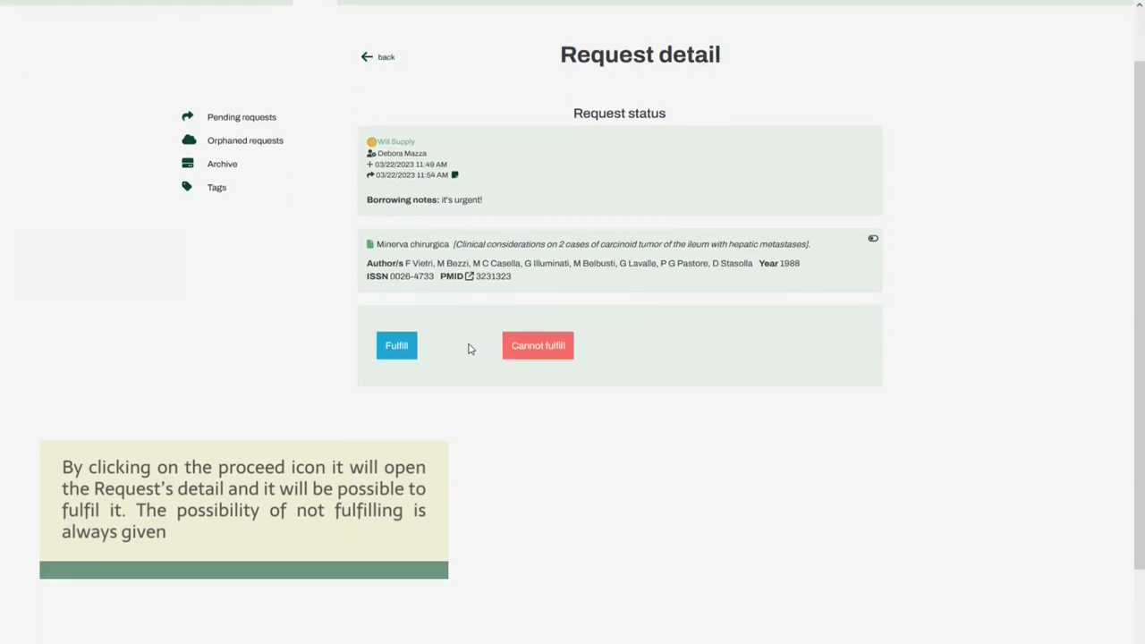
pyautogui.click(531, 357)
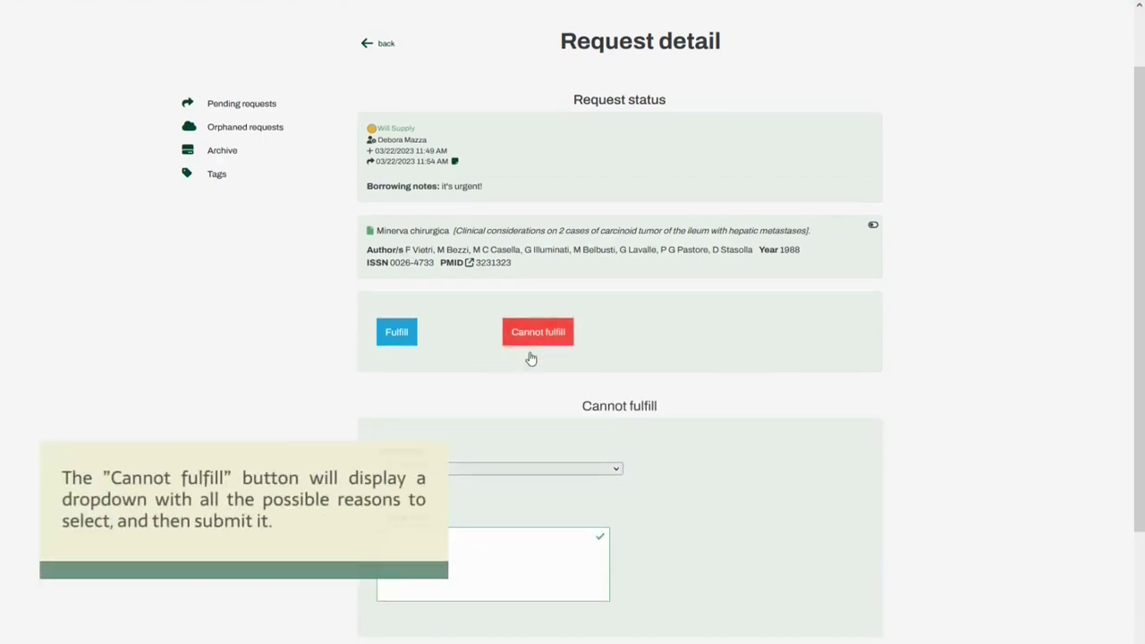
pyautogui.scroll(-2, 530, 357)
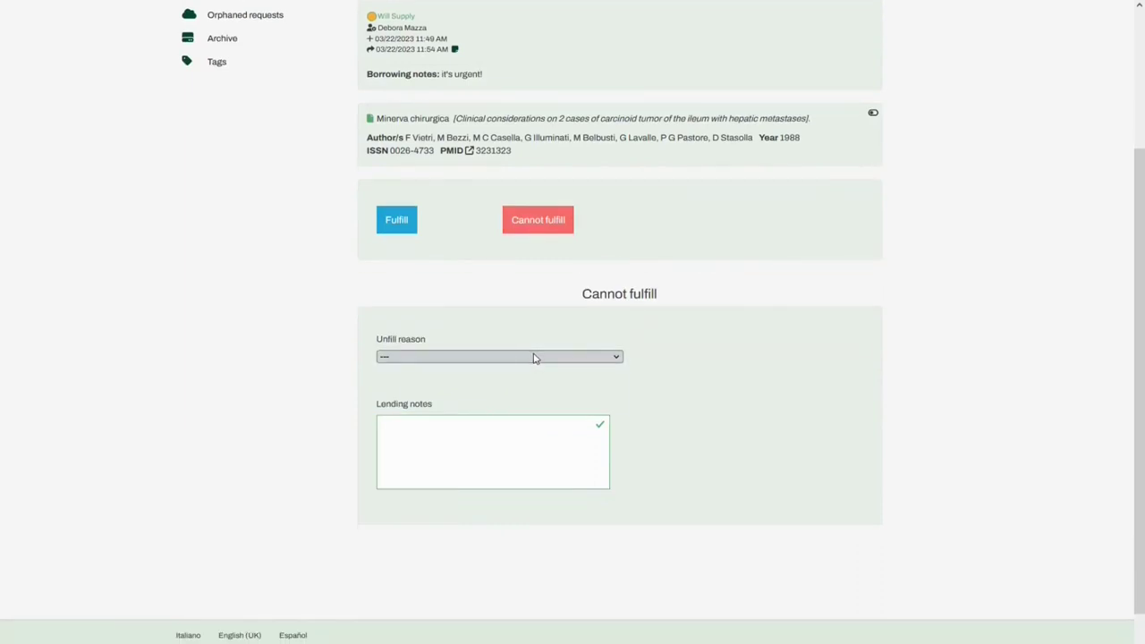
pyautogui.click(535, 358)
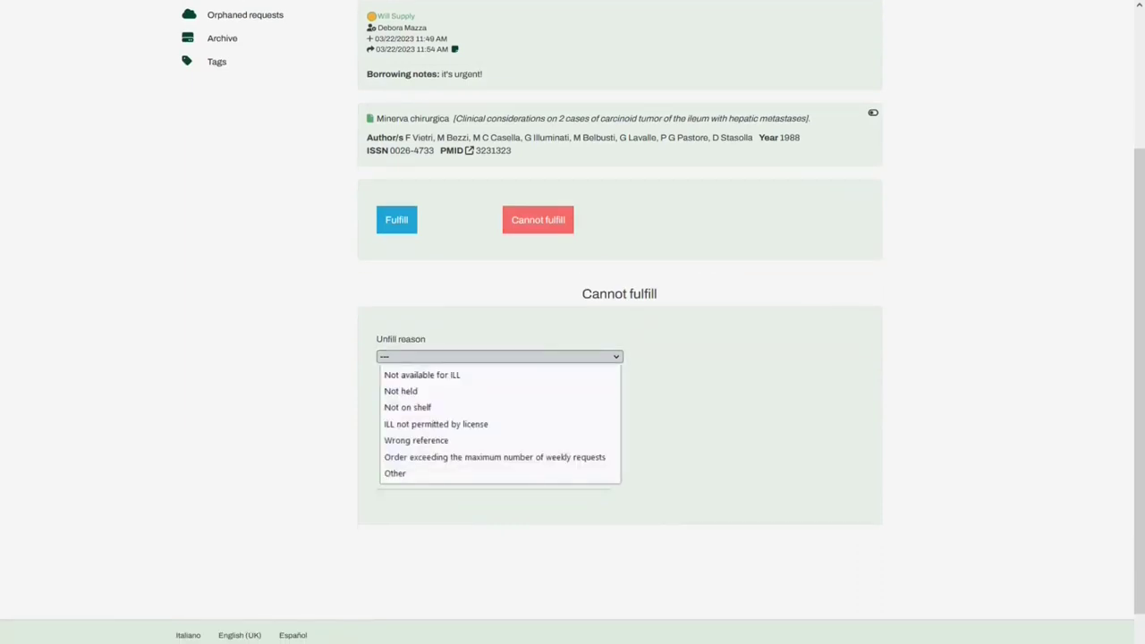
pyautogui.press('Escape')
# Step: Choose to fulfill the Minerva chirurgica request with File as the delivery method
pyautogui.click(396, 220)
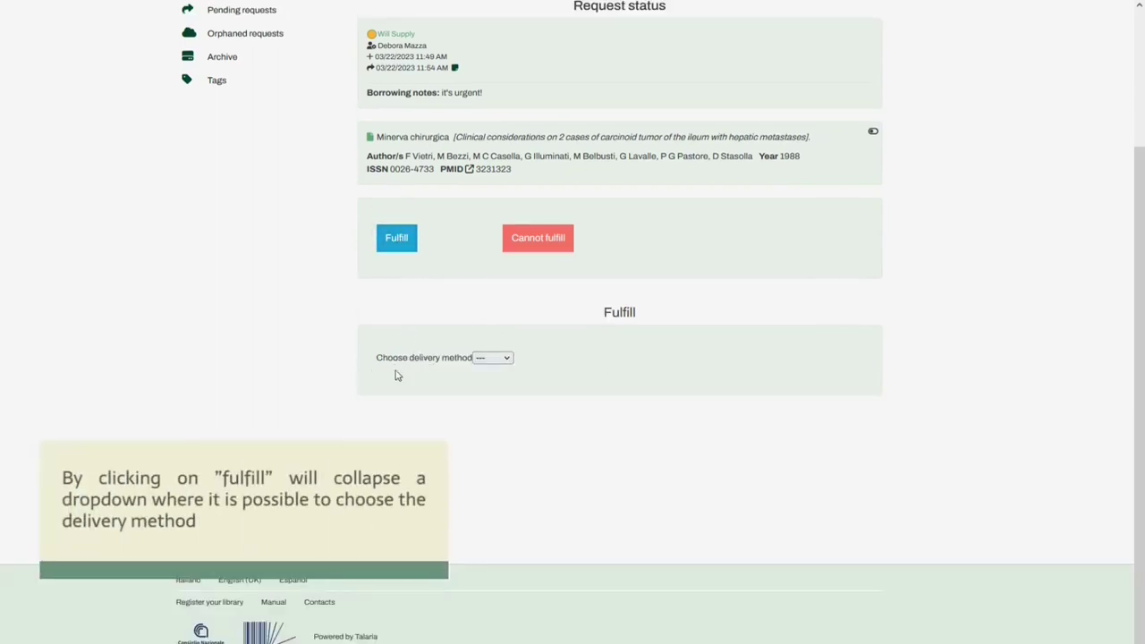
pyautogui.click(508, 357)
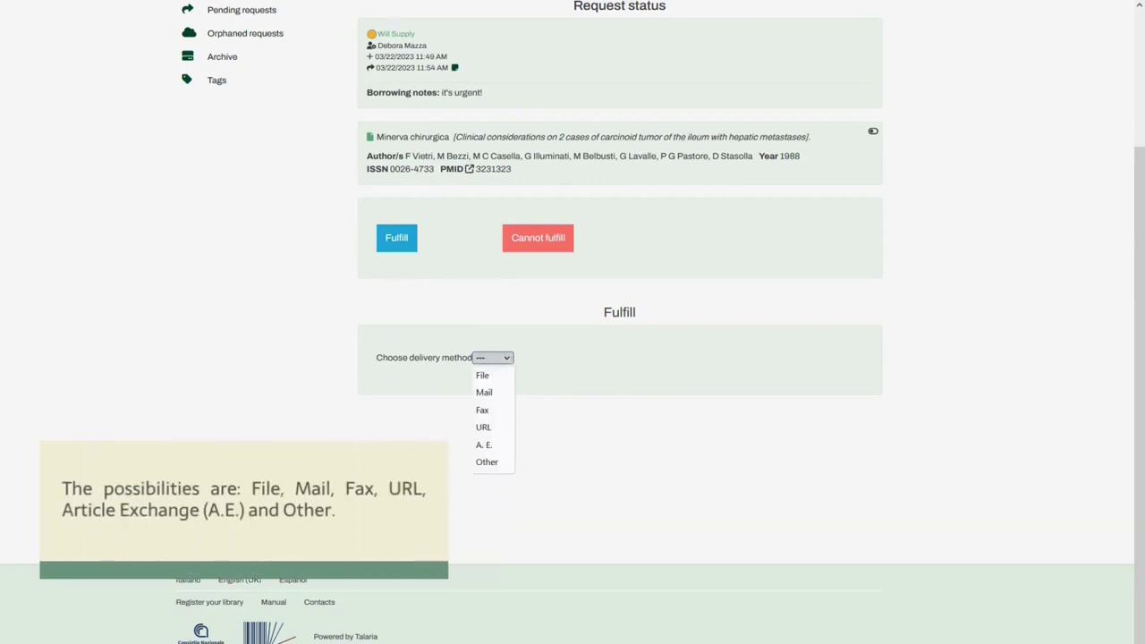
pyautogui.click(482, 375)
pyautogui.scroll(-1, 526, 383)
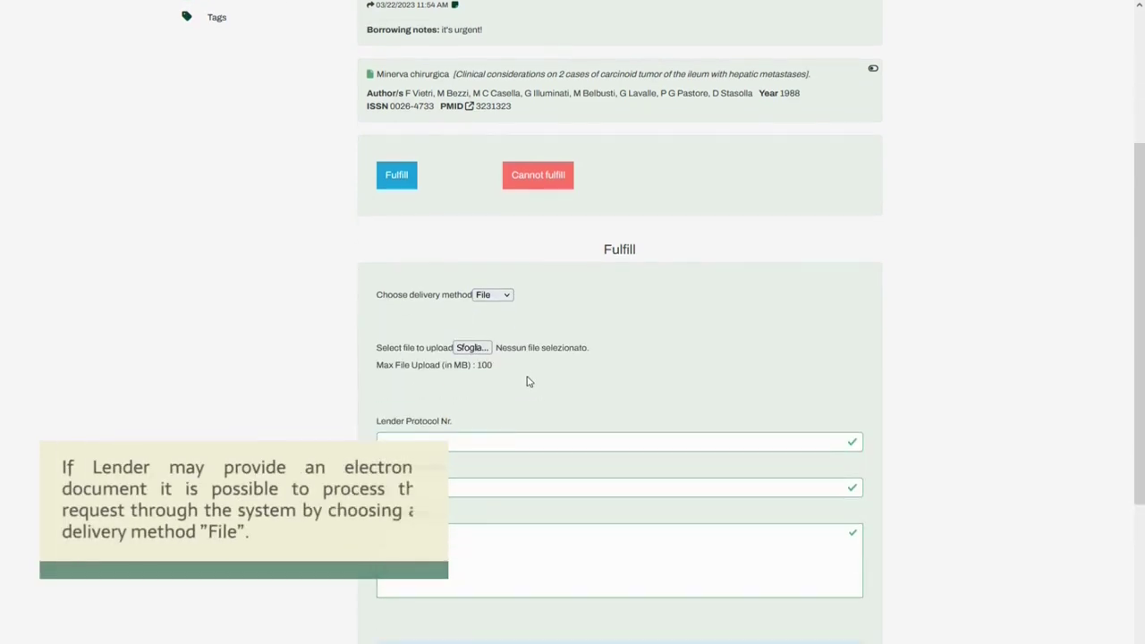
# Step: Select the 221014_Birdnest_Exclusive_Freebie PDF from the Debora folder and upload it to the request
pyautogui.click(467, 349)
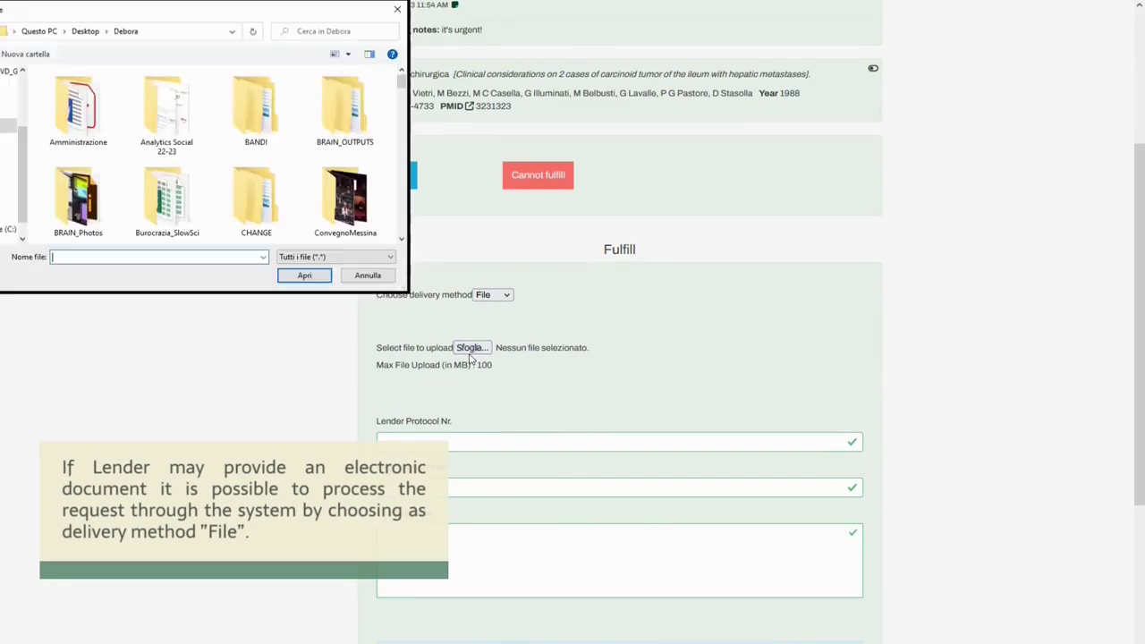
pyautogui.scroll(-1, 231, 203)
pyautogui.scroll(-6, 224, 202)
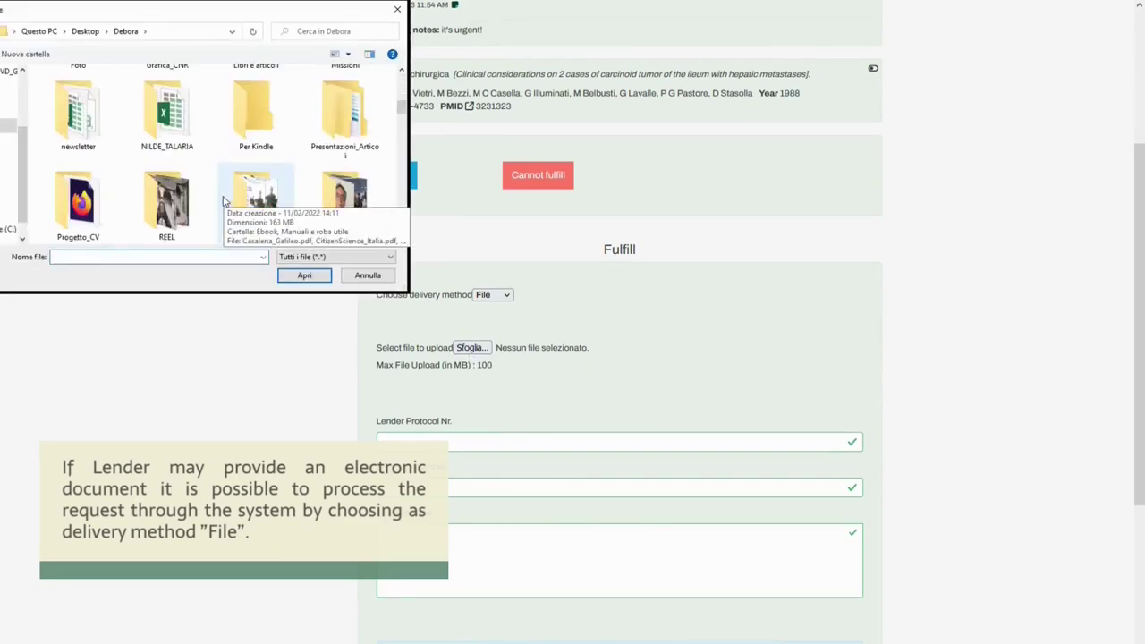
pyautogui.scroll(-3, 215, 201)
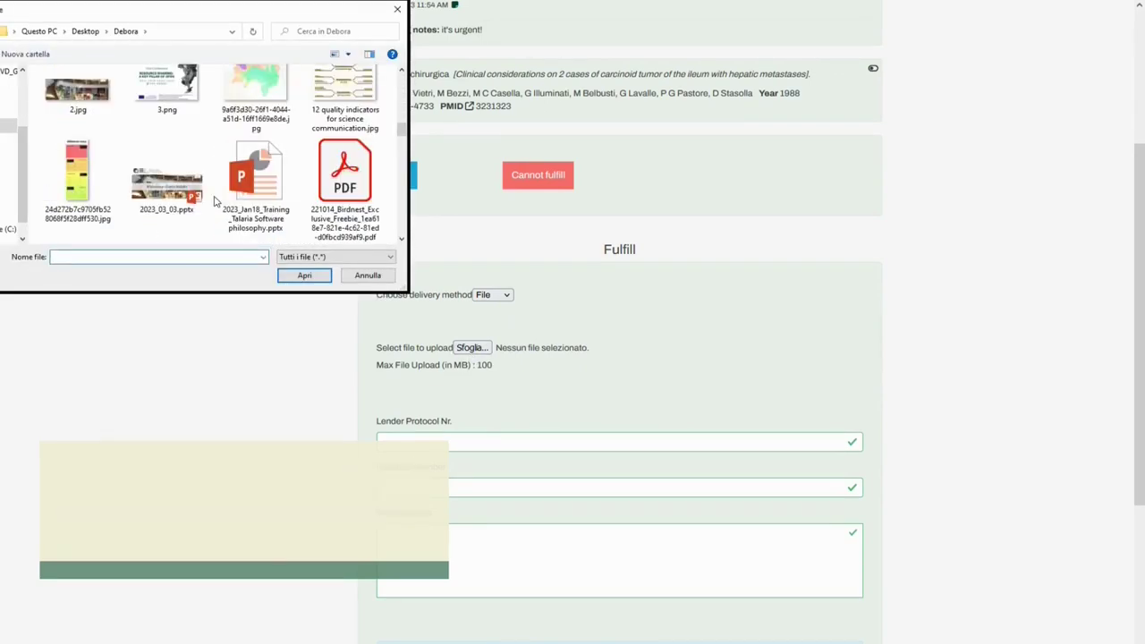
pyautogui.click(345, 174)
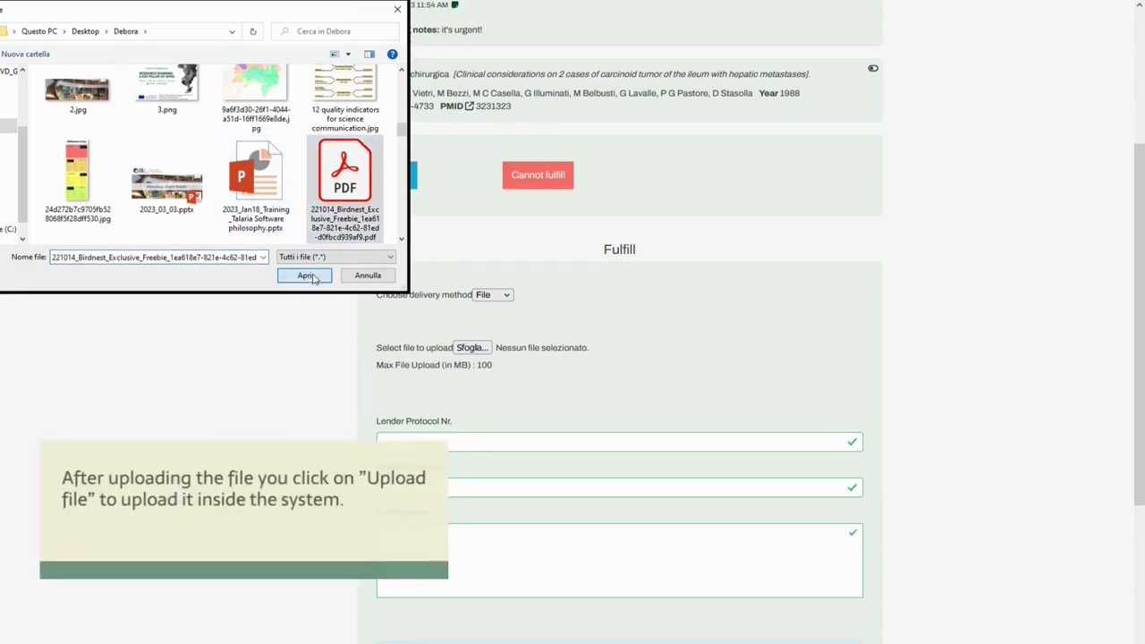
pyautogui.click(304, 274)
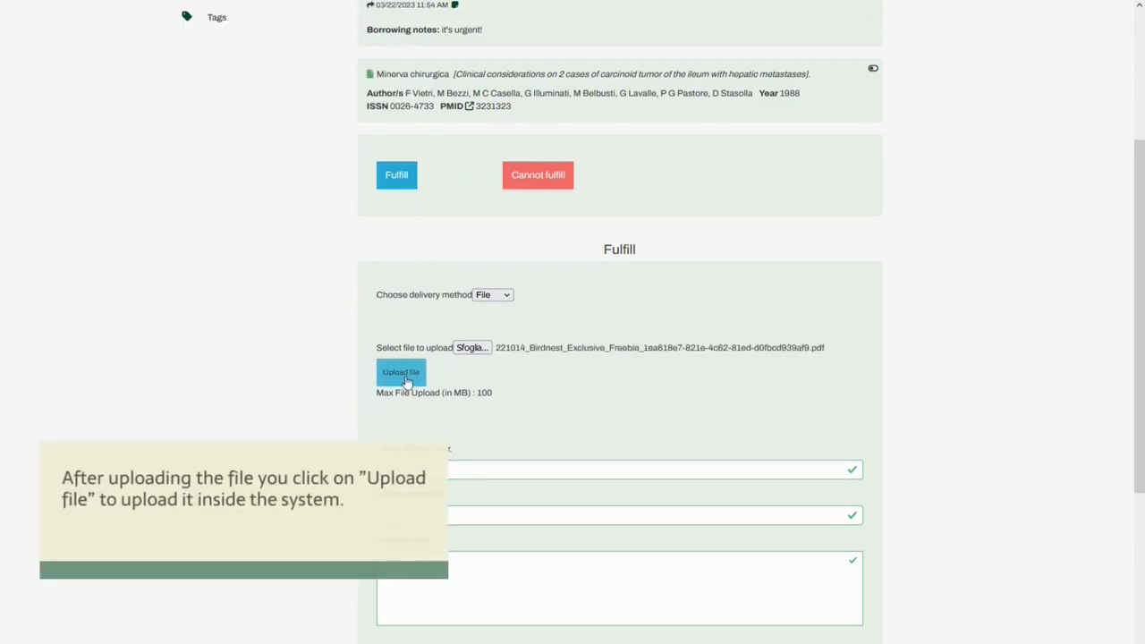
pyautogui.click(407, 381)
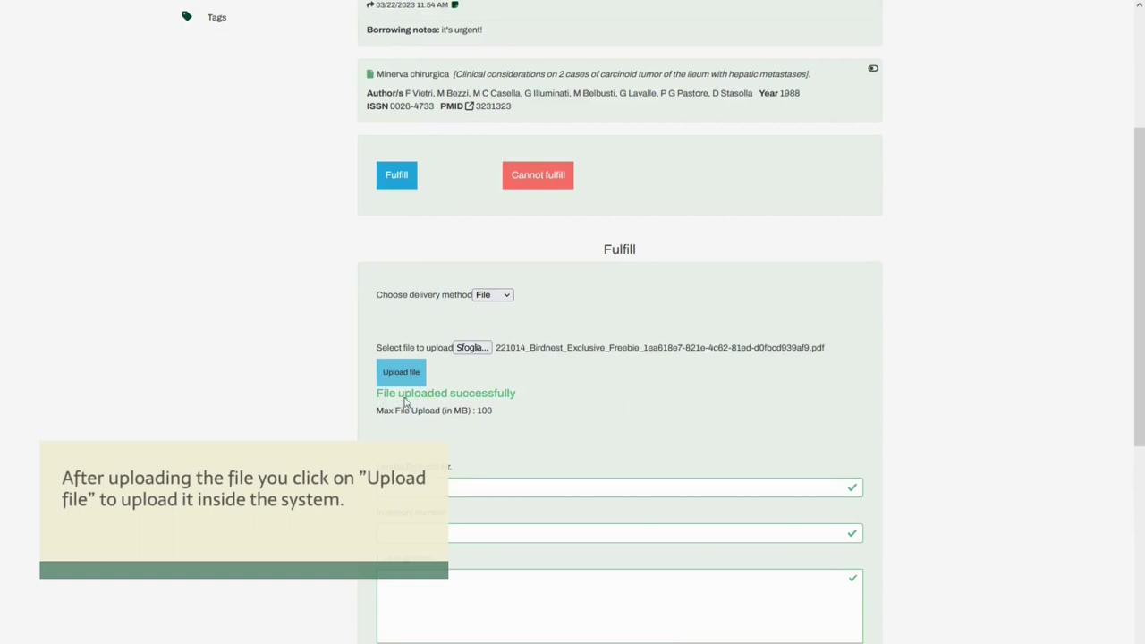
# Step: Leave lender protocol number, inventory number and lending notes blank, review the copyright disclaimer and submit the fulfillment
pyautogui.scroll(-1, 542, 418)
pyautogui.click(524, 420)
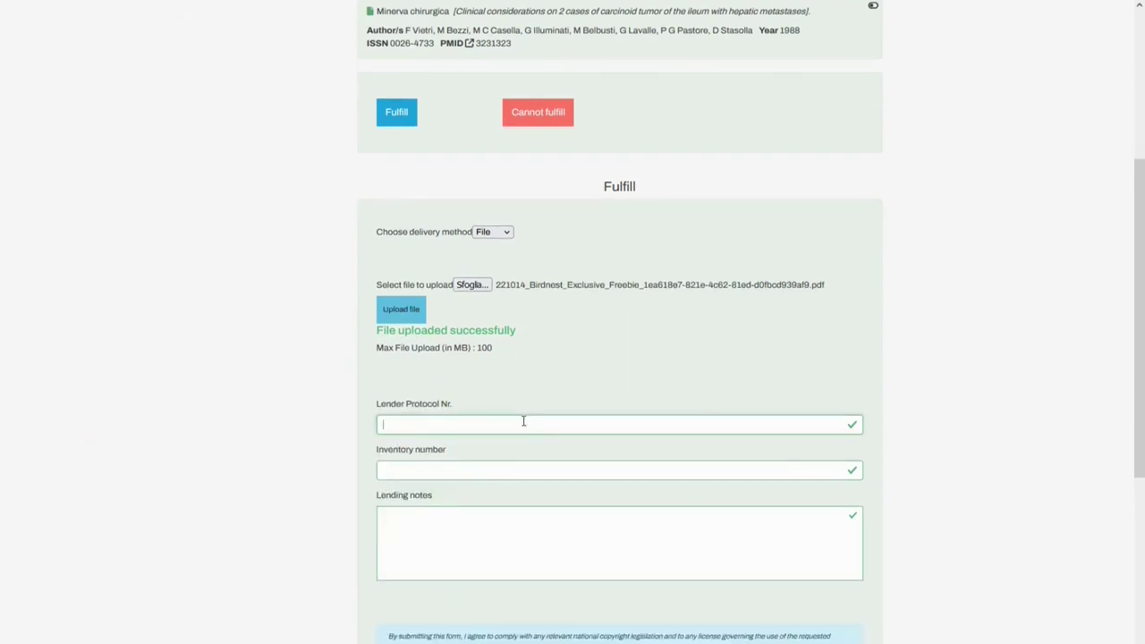
pyautogui.click(511, 467)
pyautogui.scroll(-1, 480, 471)
pyautogui.click(469, 471)
pyautogui.scroll(-1, 468, 470)
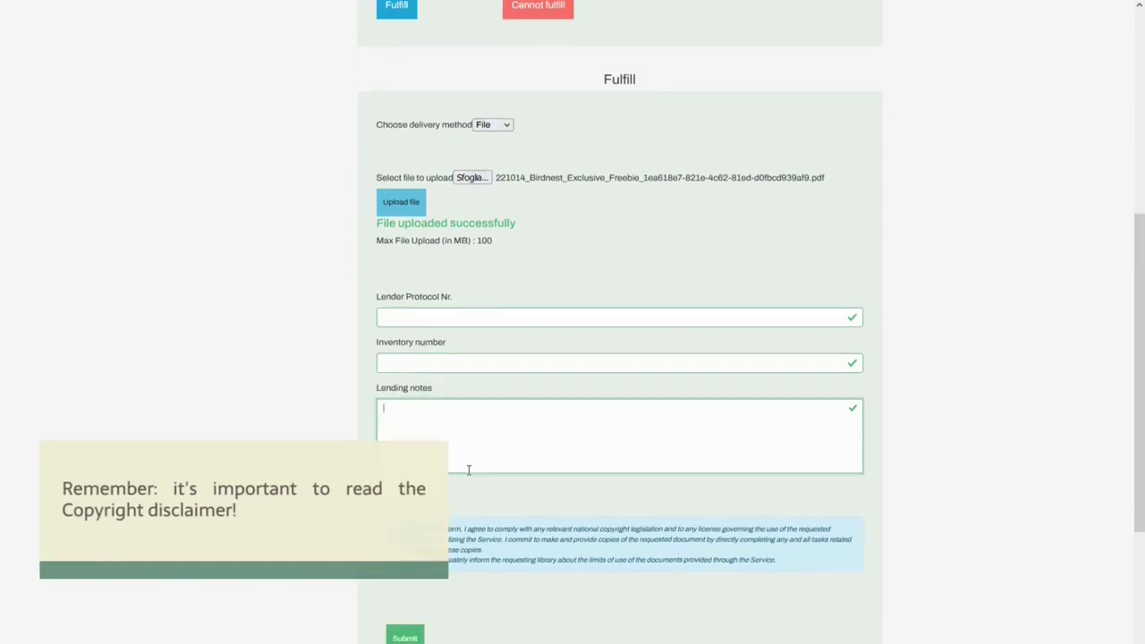
pyautogui.scroll(-2, 468, 470)
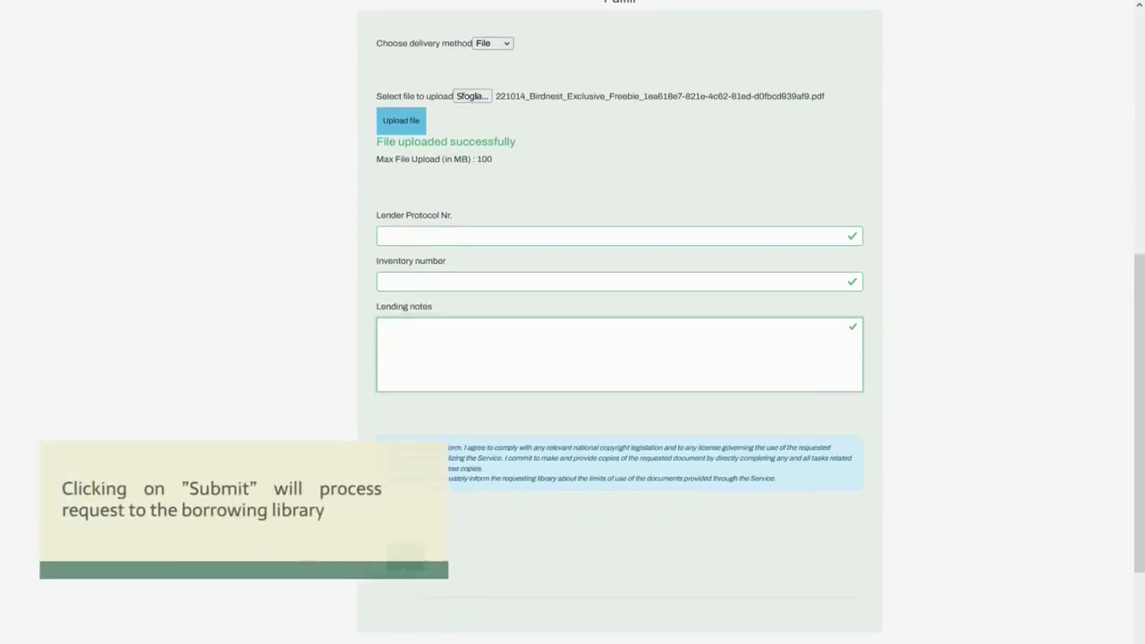
pyautogui.click(405, 557)
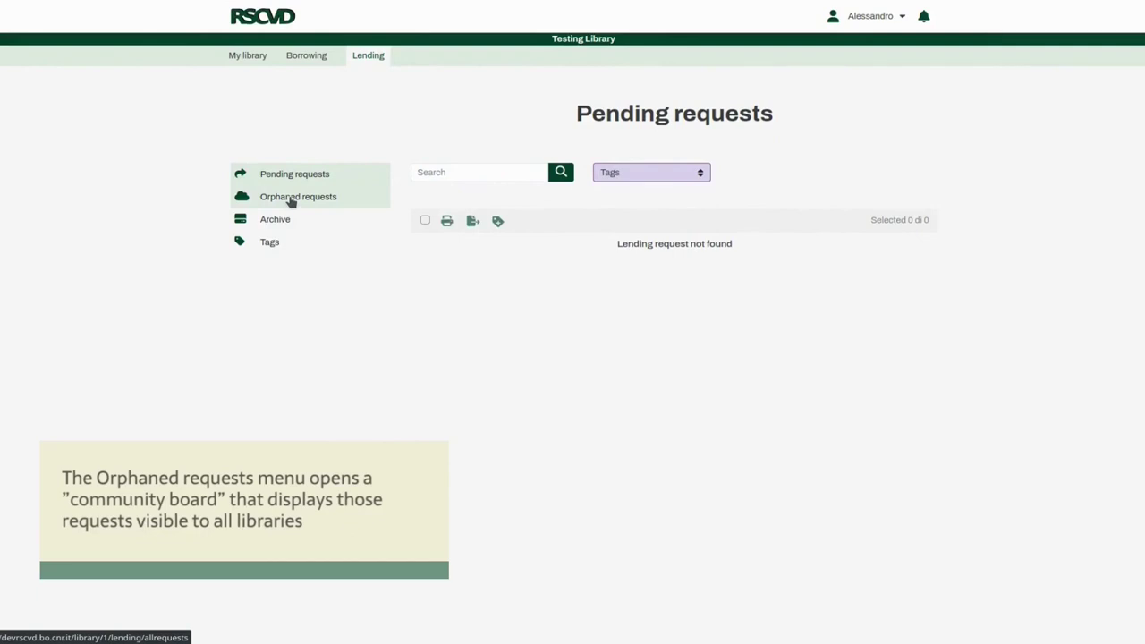
# Step: Accept the orphaned request for "Medical Schools as moral agents" and open its request detail
pyautogui.click(291, 202)
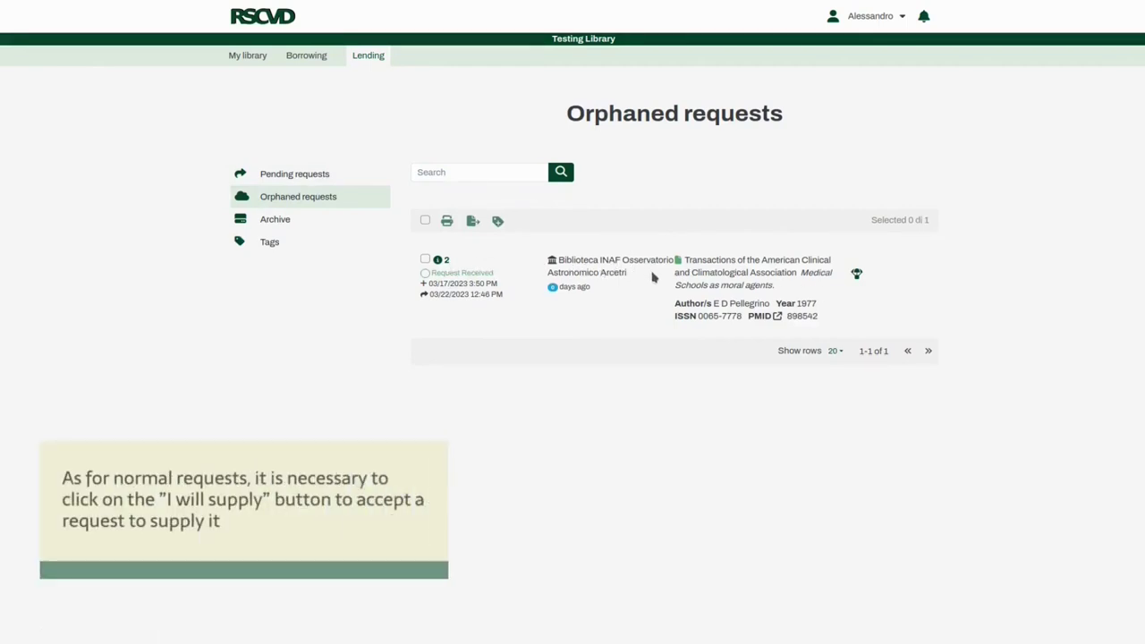
pyautogui.click(857, 275)
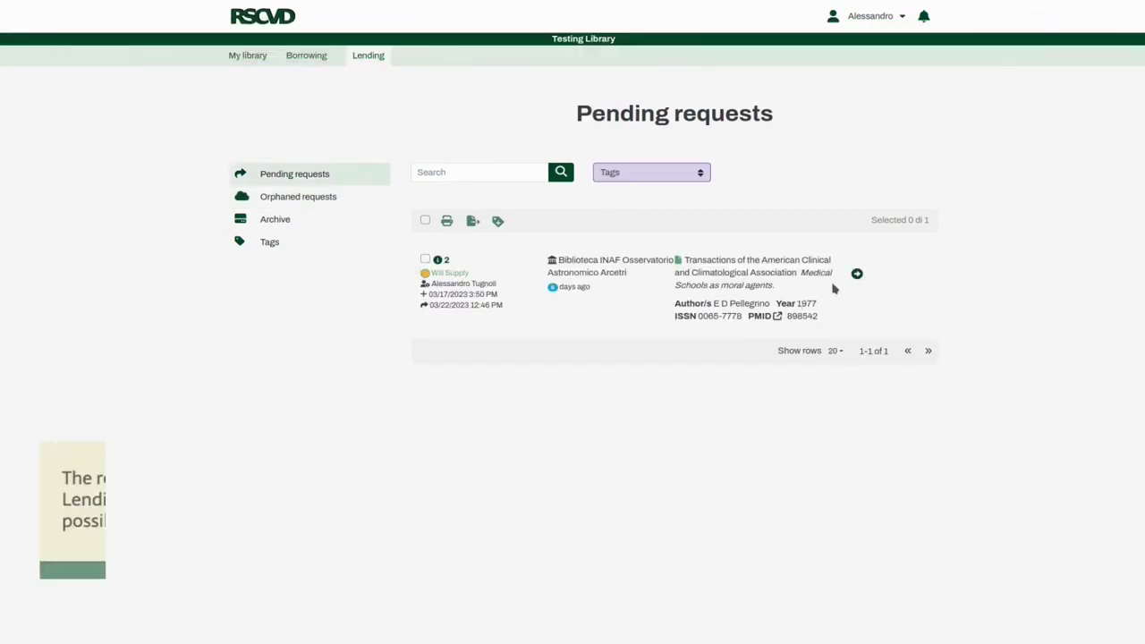
pyautogui.click(857, 275)
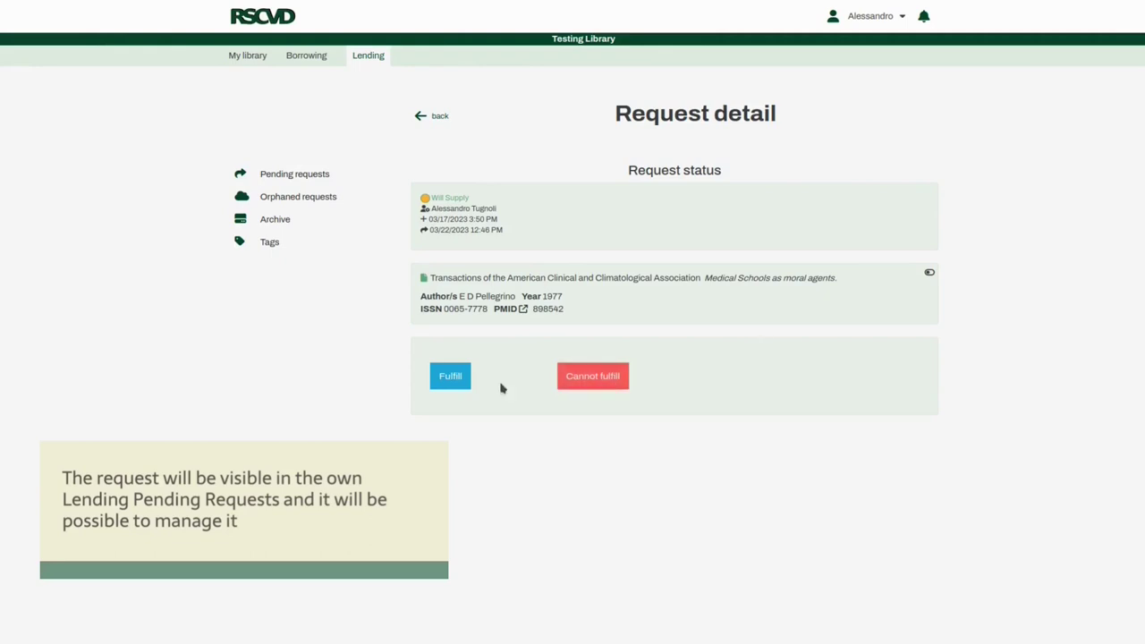
# Step: Choose to fulfill the "Medical Schools as moral agents" request with Mail as the delivery method
pyautogui.click(441, 383)
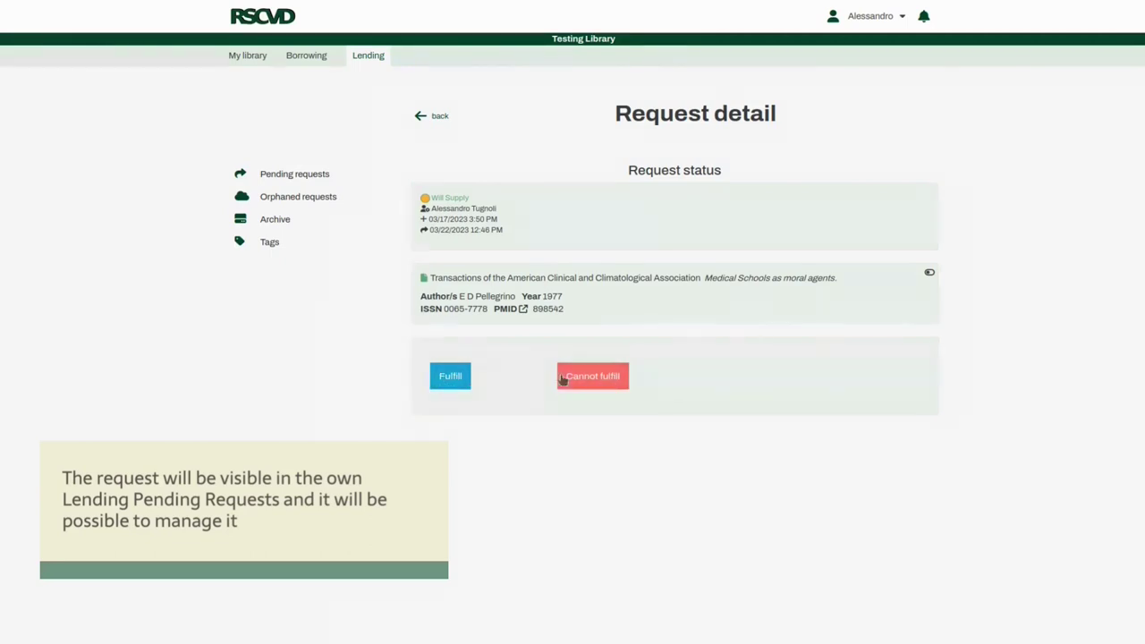
pyautogui.click(452, 378)
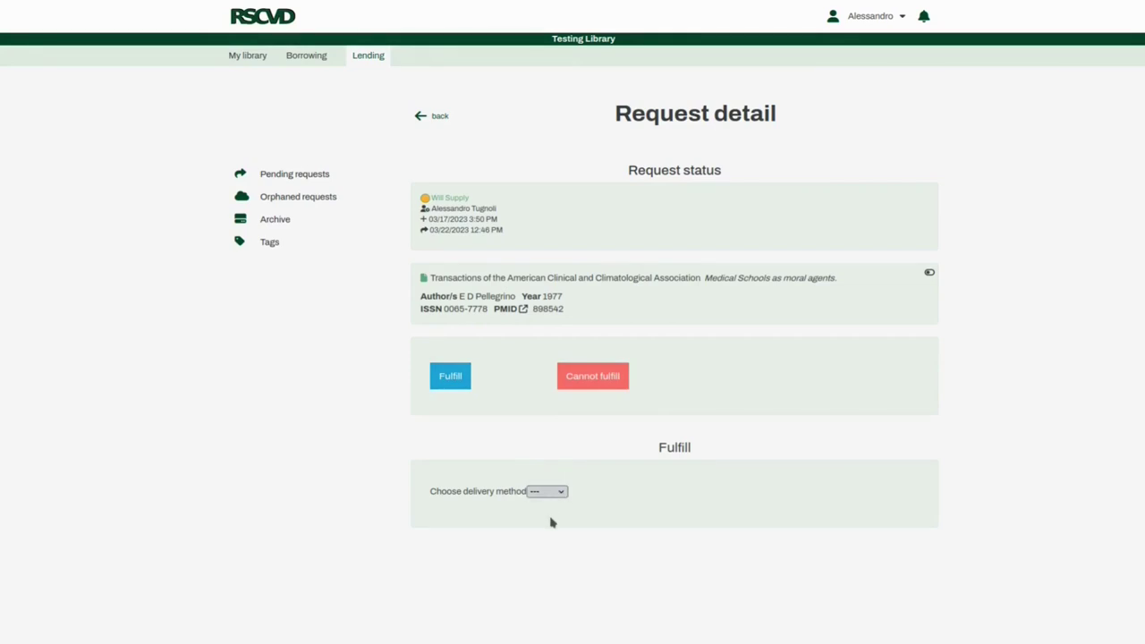
pyautogui.click(557, 548)
pyautogui.scroll(-3, 649, 493)
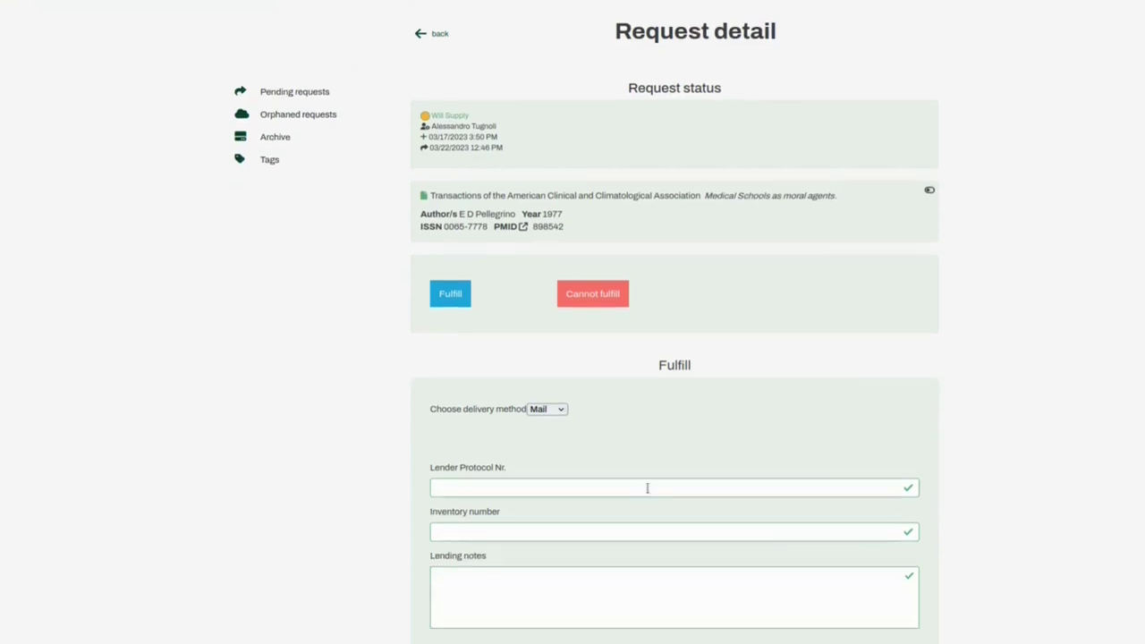
# Step: Submit the Mail fulfillment with its optional fields blank and open the archive of lending requests
pyautogui.scroll(-2, 643, 483)
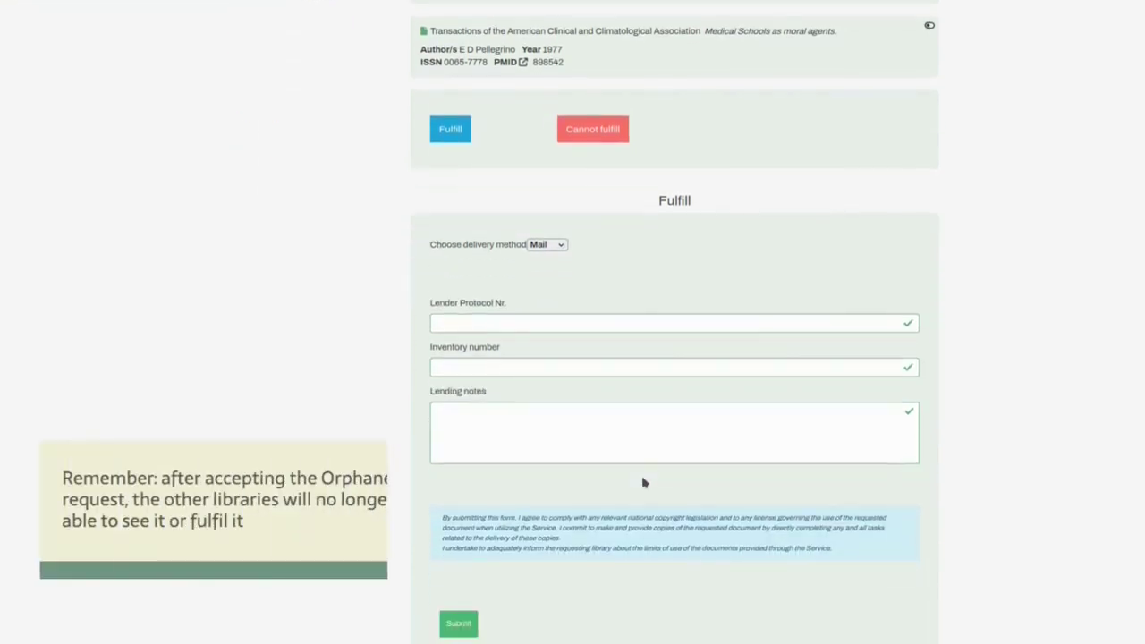
pyautogui.scroll(-4, 635, 476)
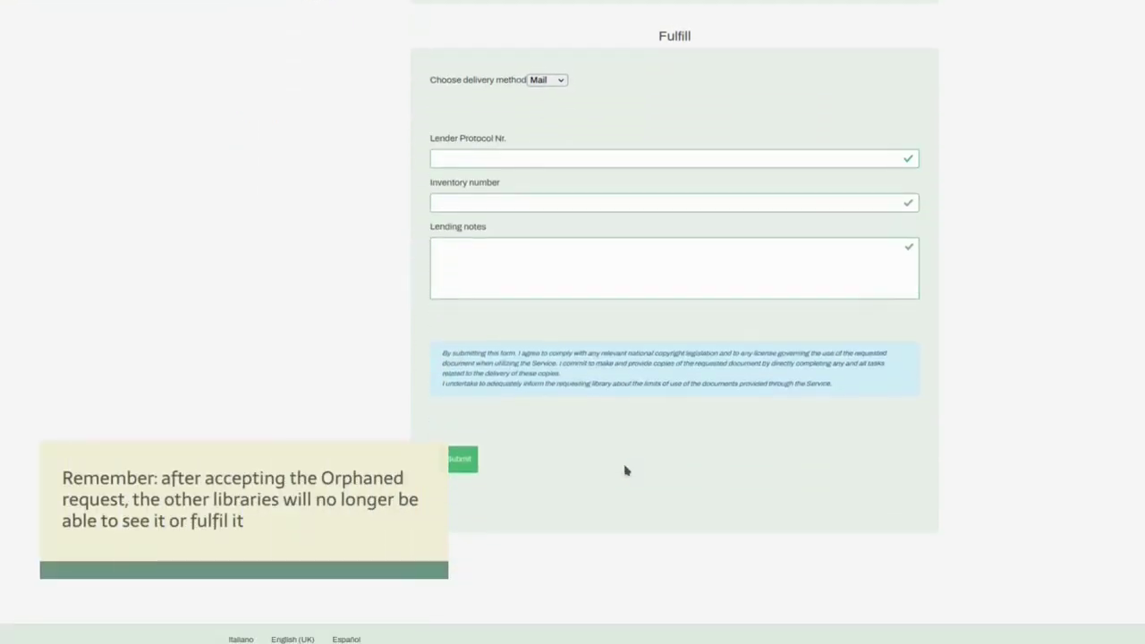
pyautogui.click(456, 460)
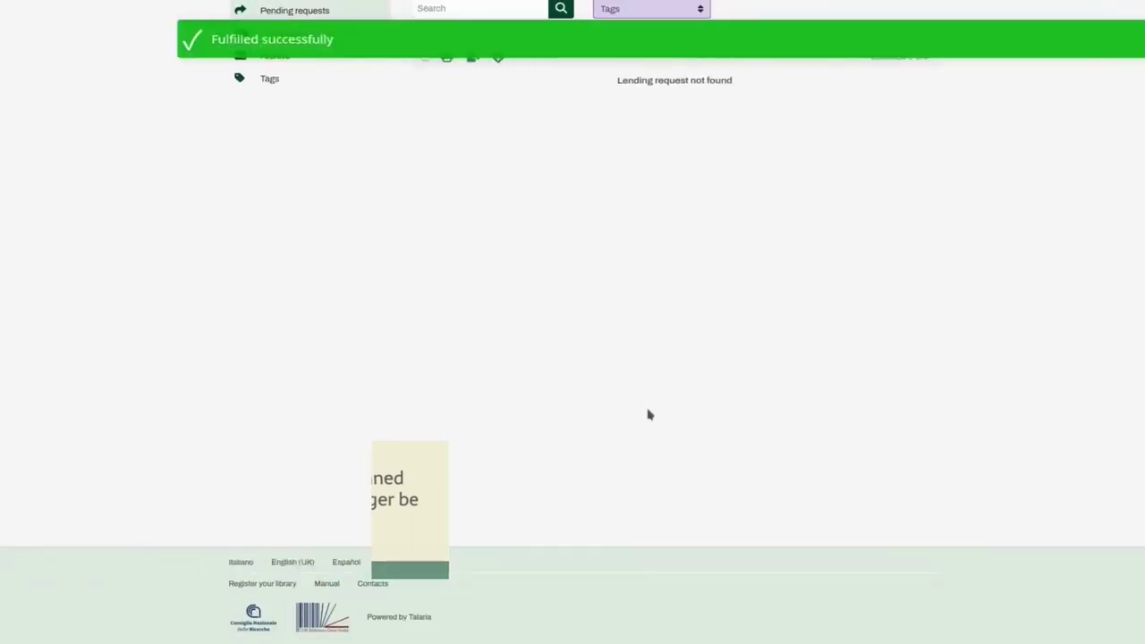
pyautogui.scroll(4, 649, 414)
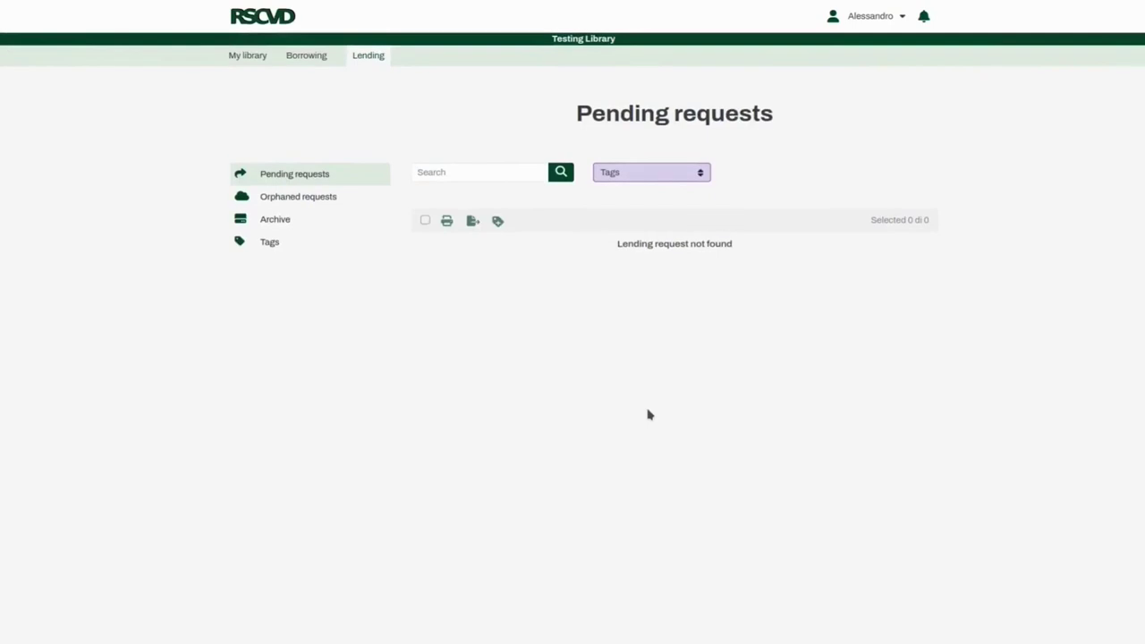
pyautogui.click(320, 223)
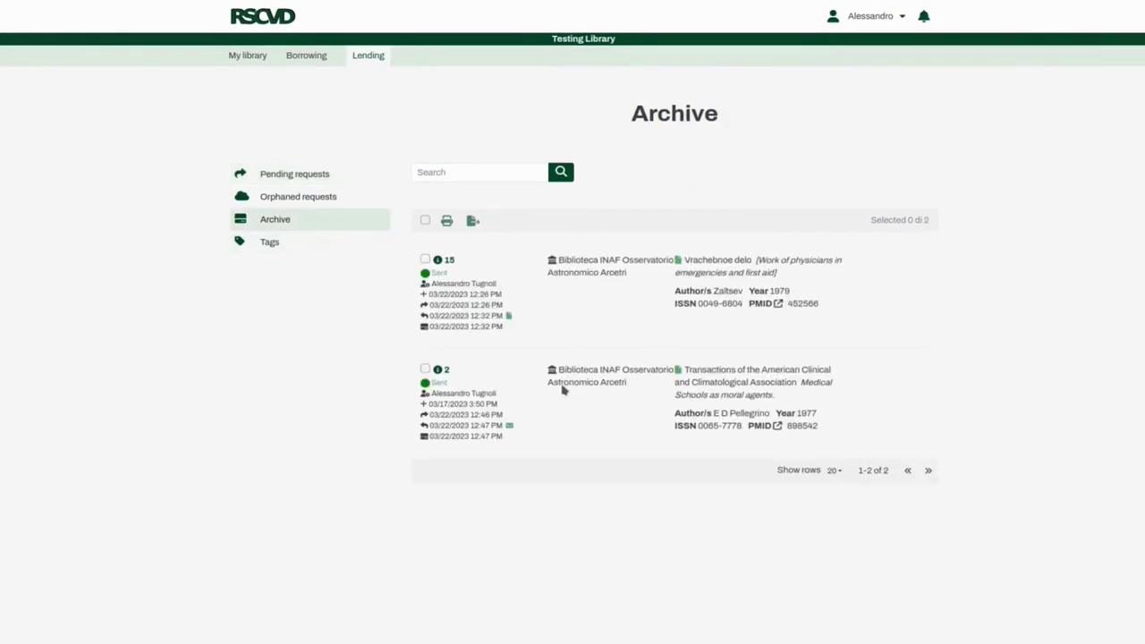